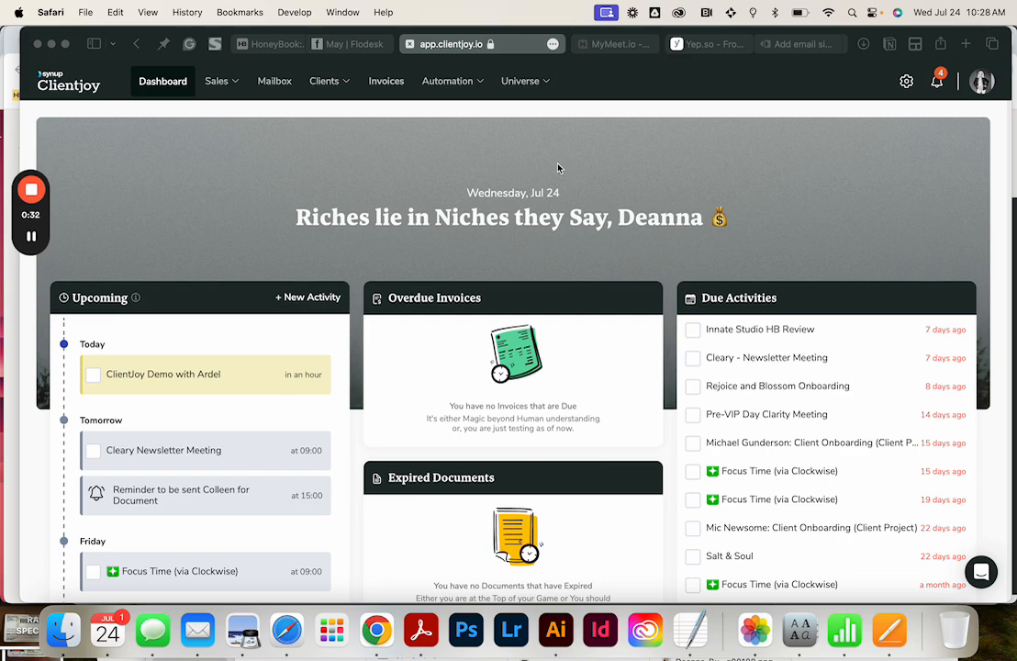
# Step: Glance at the Beaumont Proposal Template in HoneyBook and return to the Clientjoy dashboard
pyautogui.scroll(-3, 558, 168)
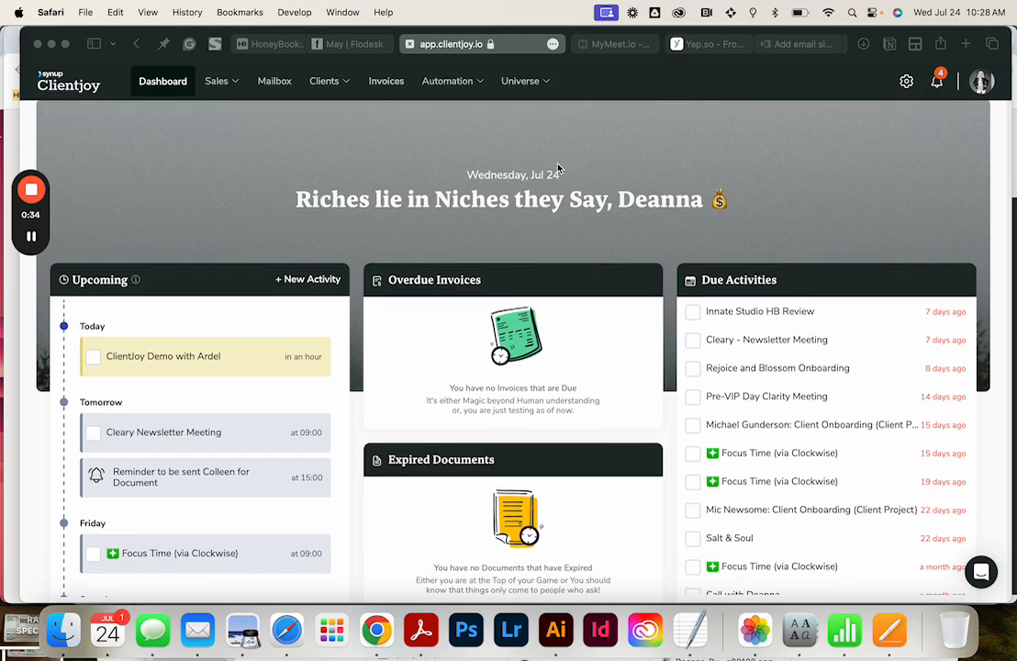
pyautogui.scroll(3, 557, 168)
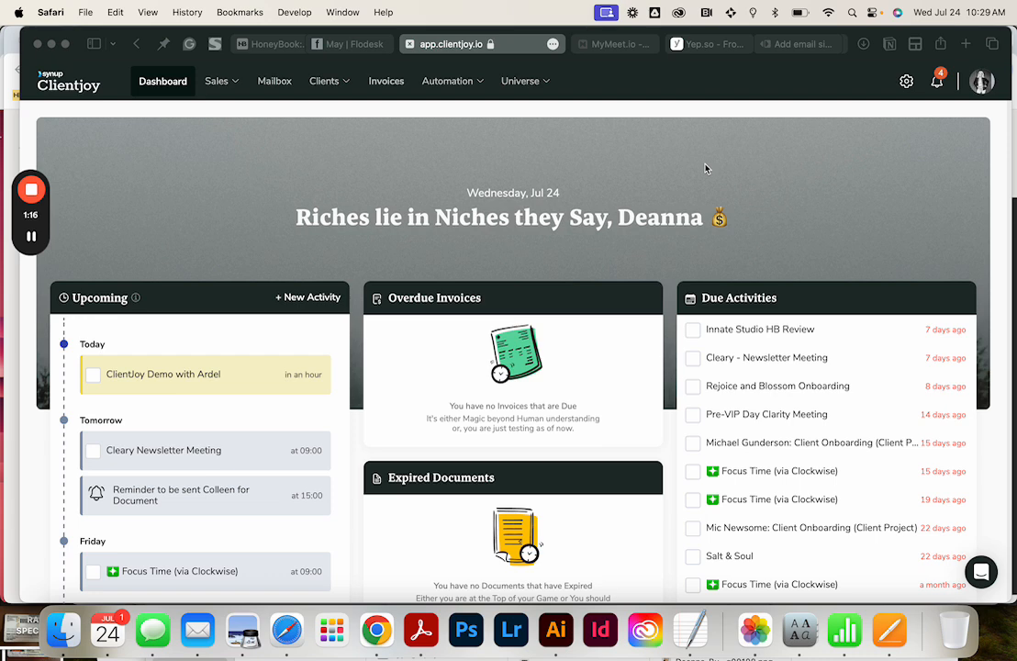
pyautogui.click(270, 43)
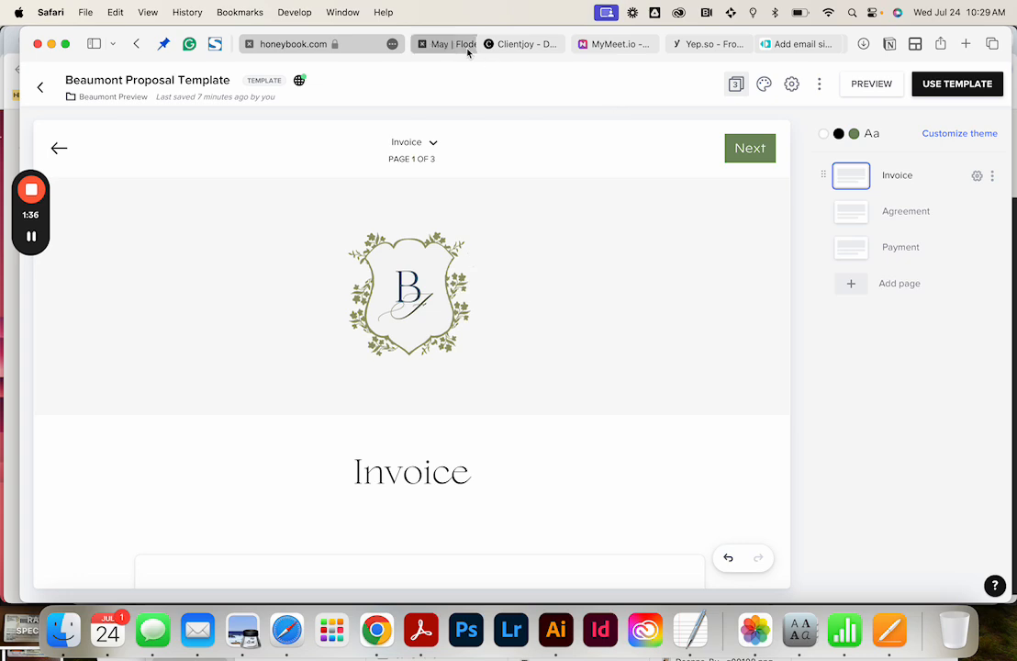
pyautogui.click(528, 44)
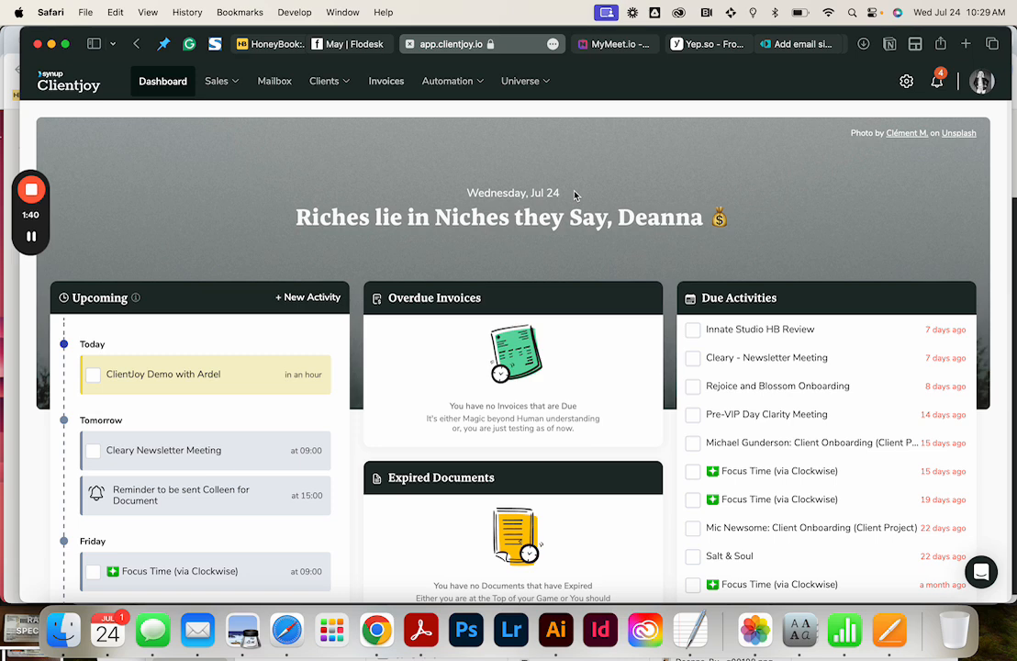
# Step: Look over the dashboard's Upcoming, Overdue Invoices, Expired Documents and Due Activities cards
pyautogui.scroll(-1, 576, 195)
pyautogui.scroll(-1, 572, 190)
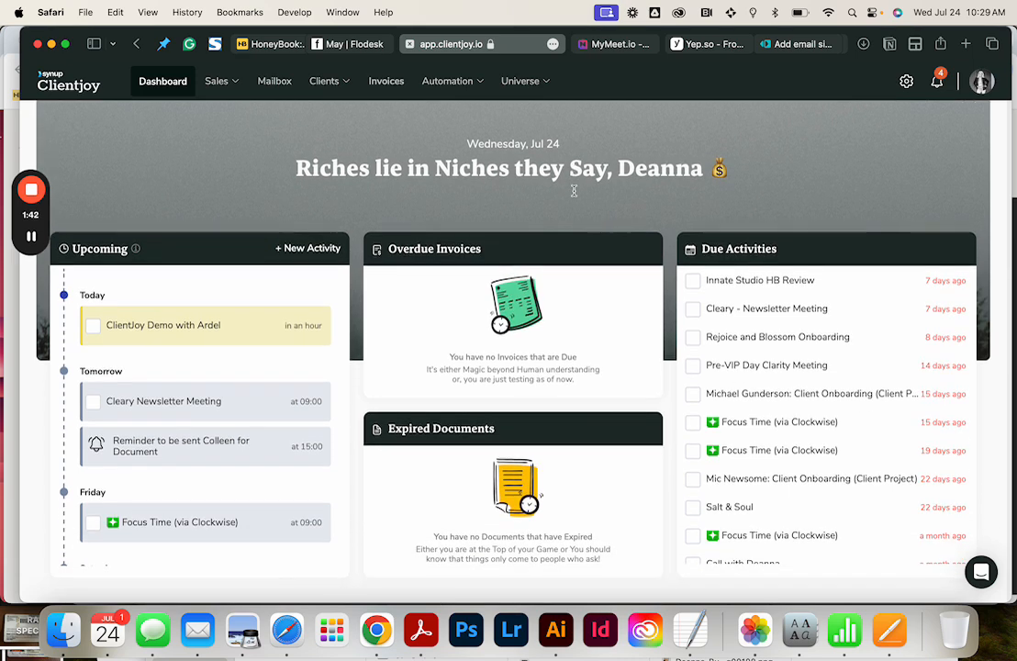
pyautogui.scroll(-1, 574, 195)
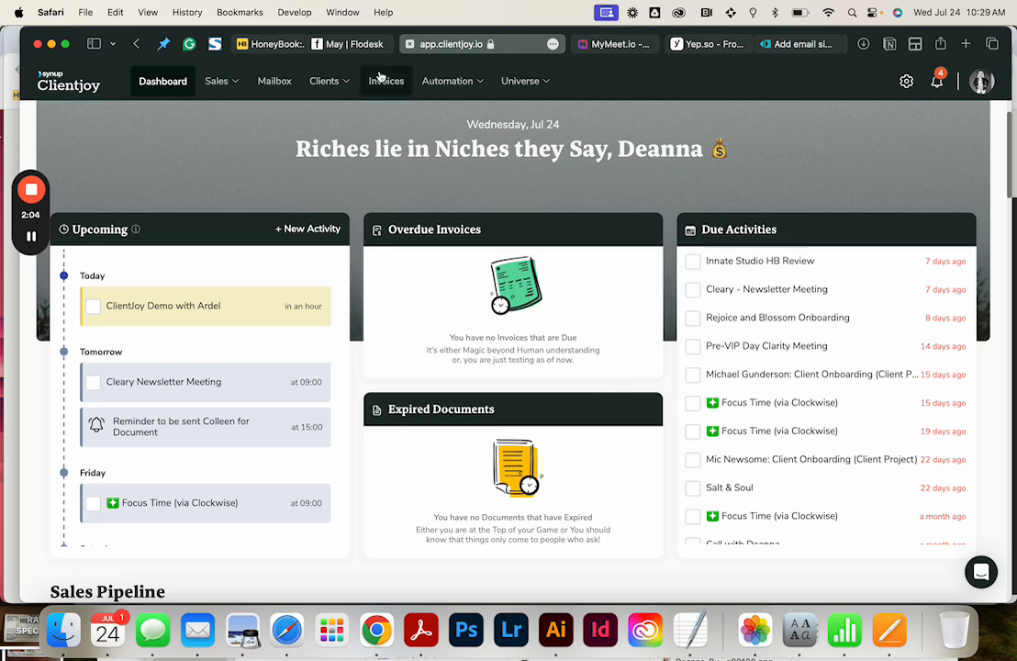
pyautogui.scroll(1, 313, 138)
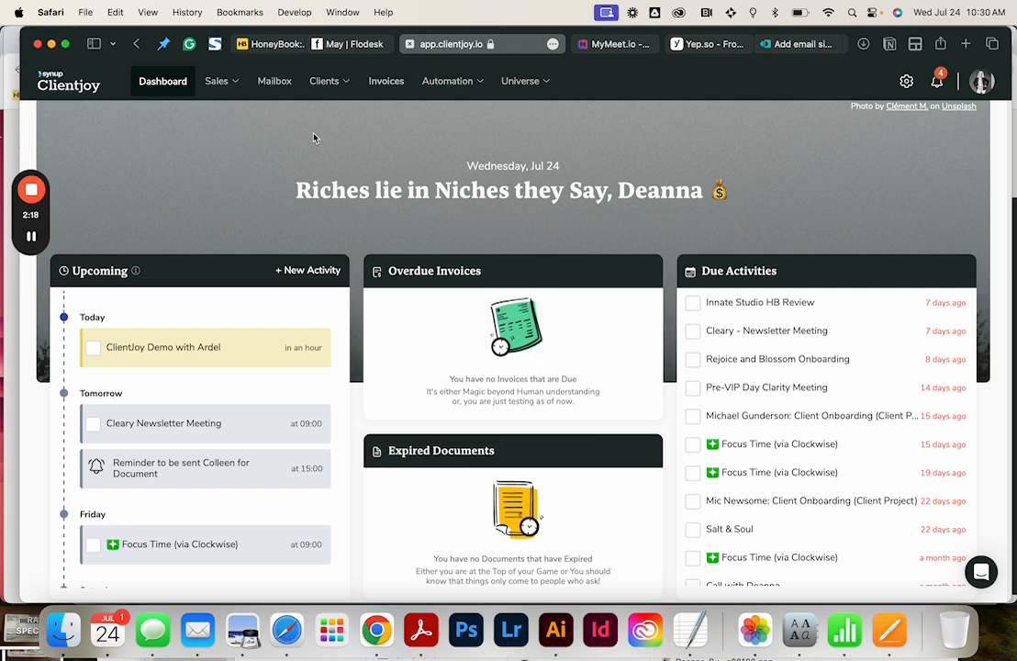
# Step: View the list of sales items and the Mailbox in Clientjoy
pyautogui.click(217, 85)
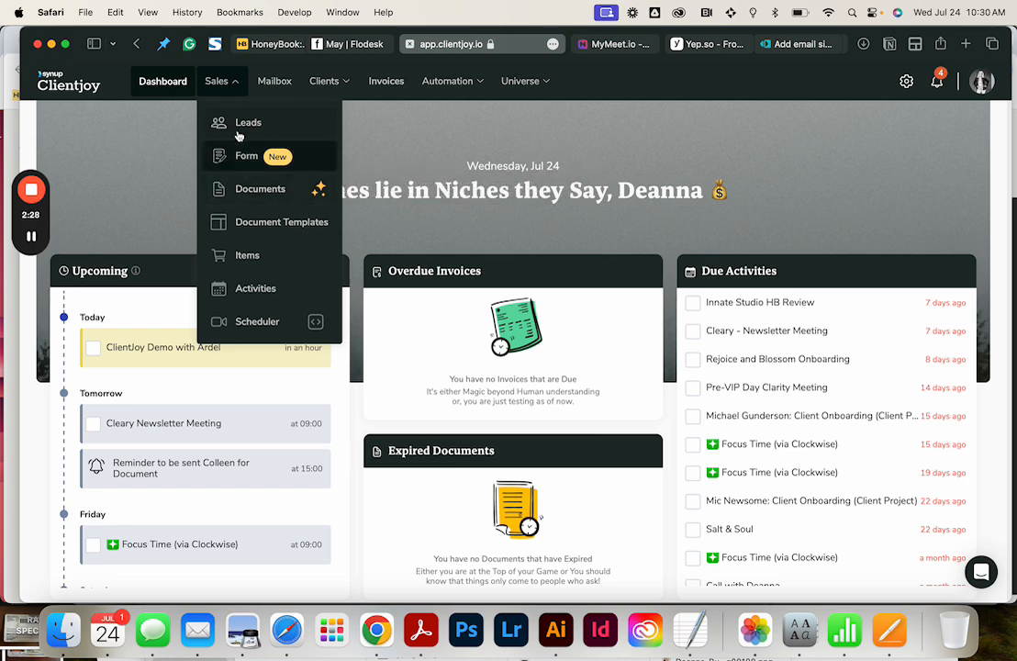
pyautogui.click(244, 257)
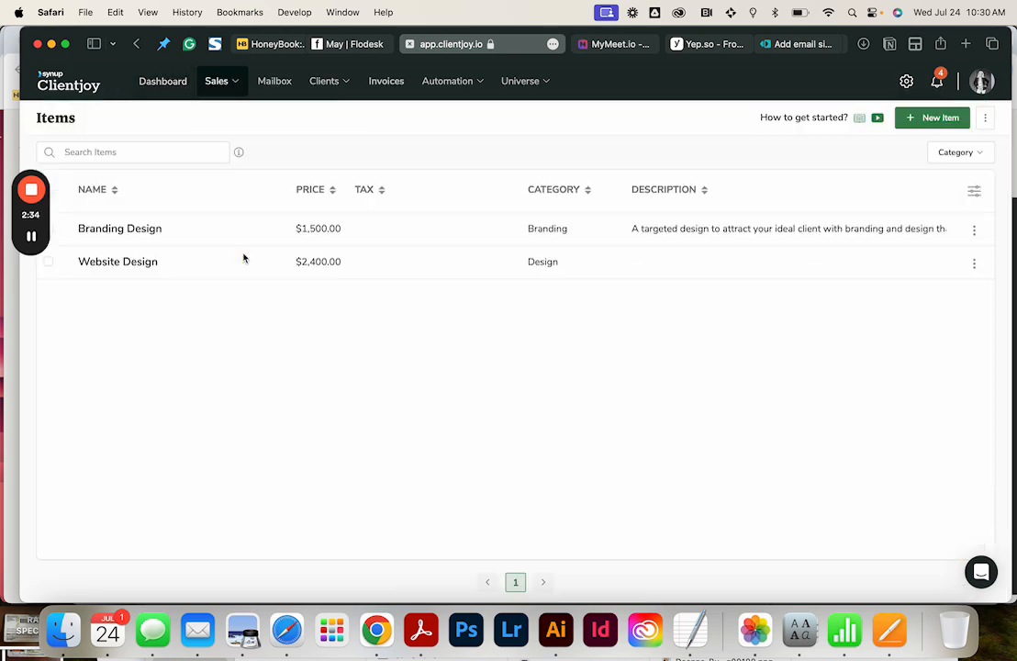
pyautogui.click(275, 81)
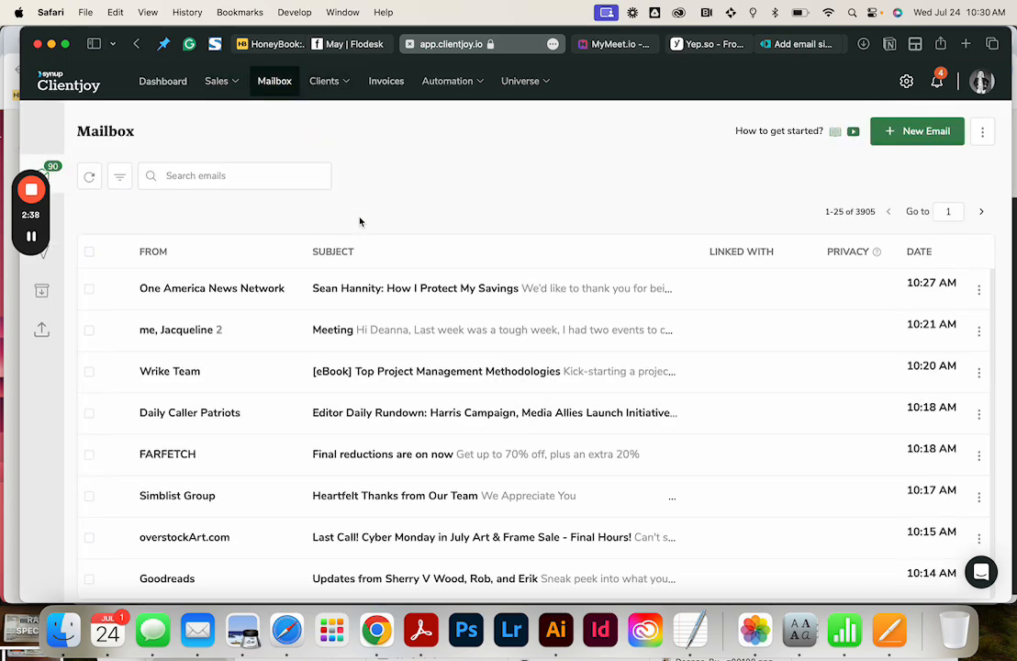
# Step: View the Customers list and the Invoices list in Clientjoy
pyautogui.moveTo(326, 82)
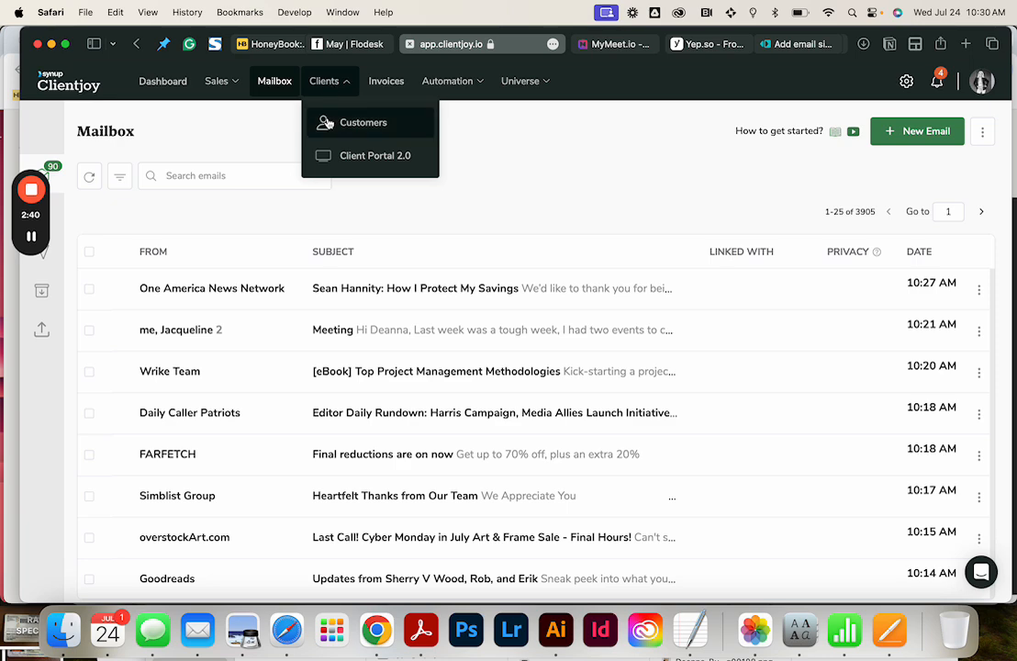
pyautogui.click(332, 129)
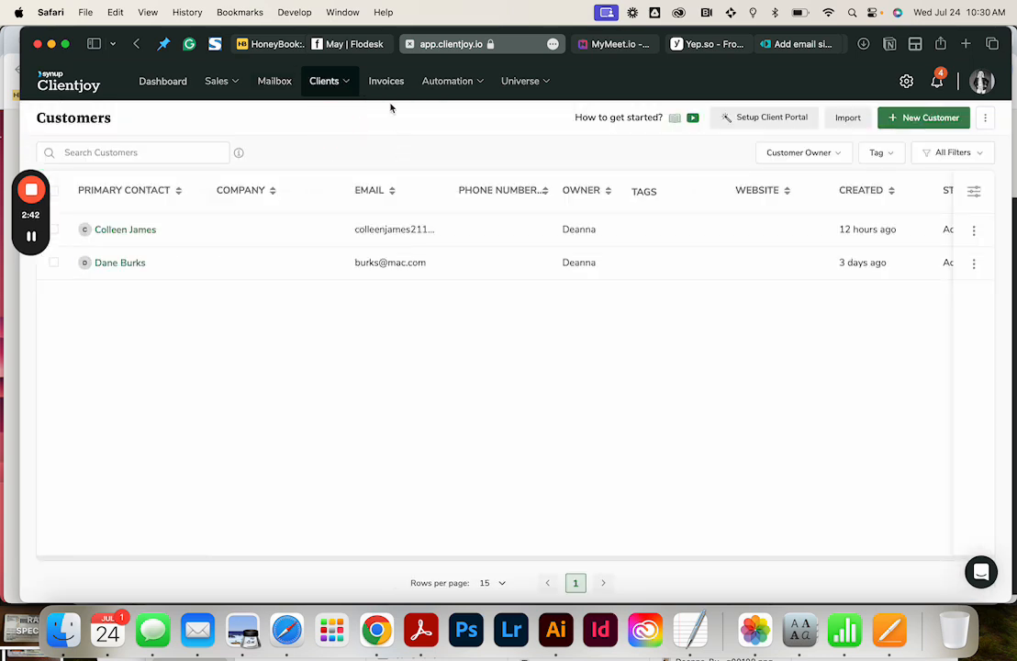
pyautogui.click(387, 86)
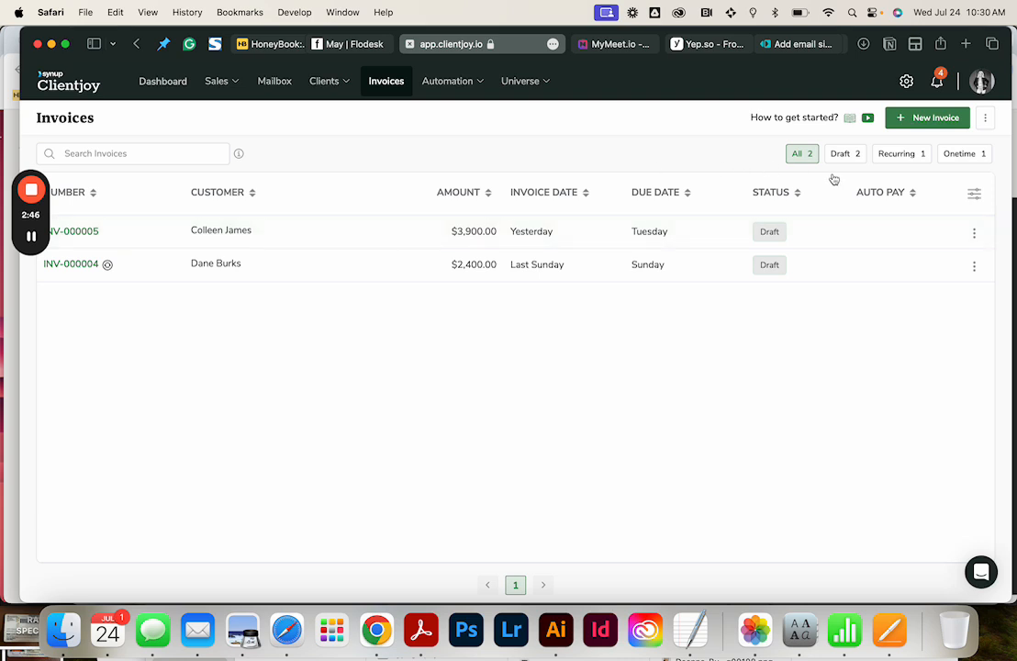
pyautogui.click(475, 83)
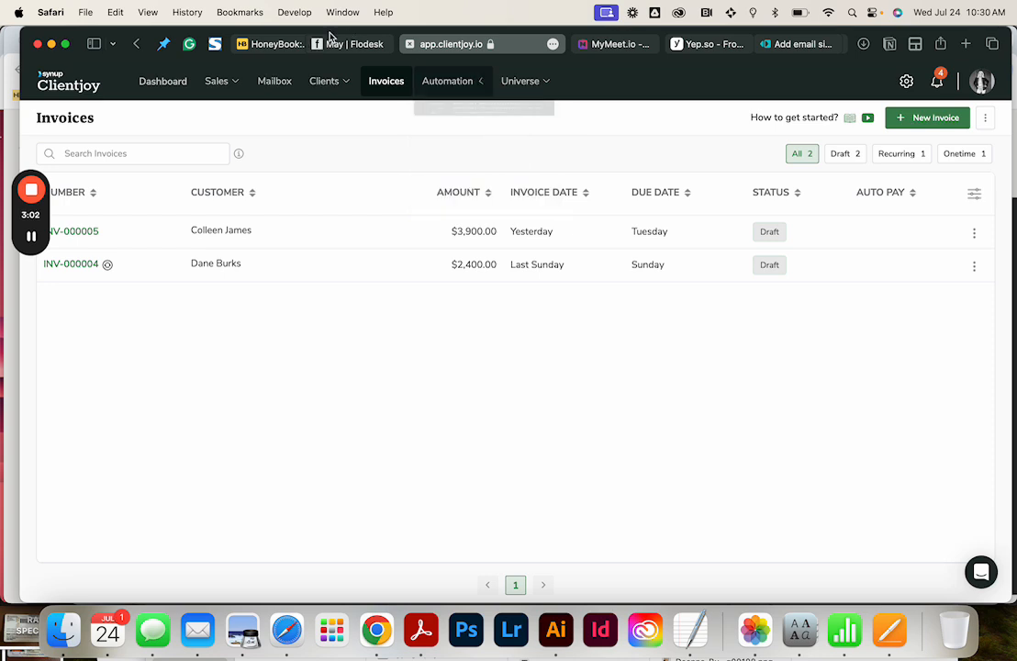
# Step: Switch to HoneyBook and examine the Invoice page of the Beaumont Proposal Template down to its payment plan
pyautogui.click(289, 43)
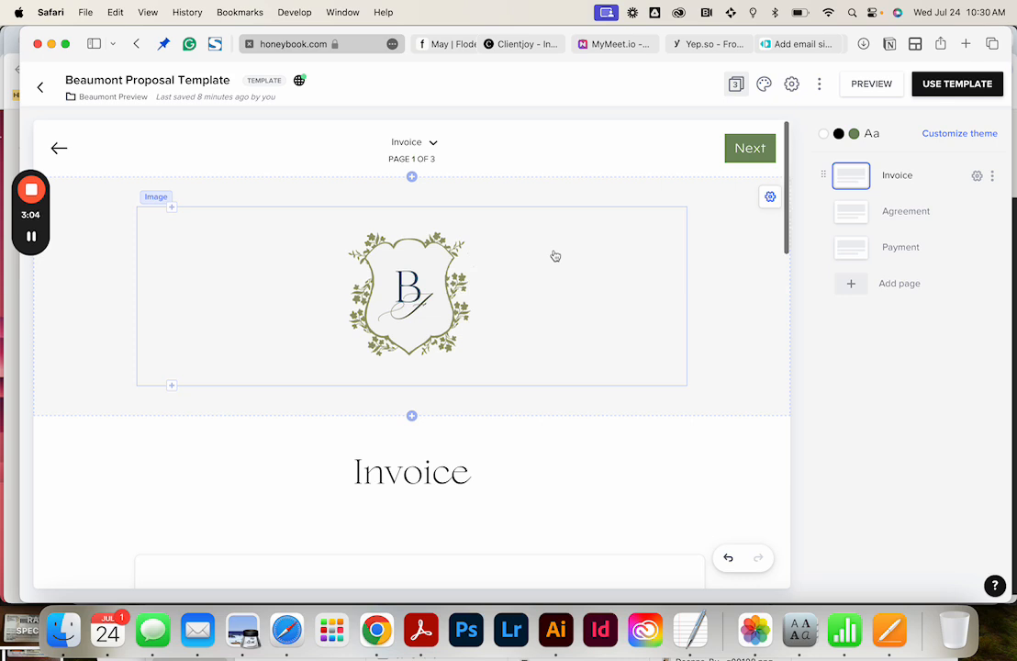
pyautogui.scroll(-2, 555, 256)
pyautogui.scroll(-5, 554, 256)
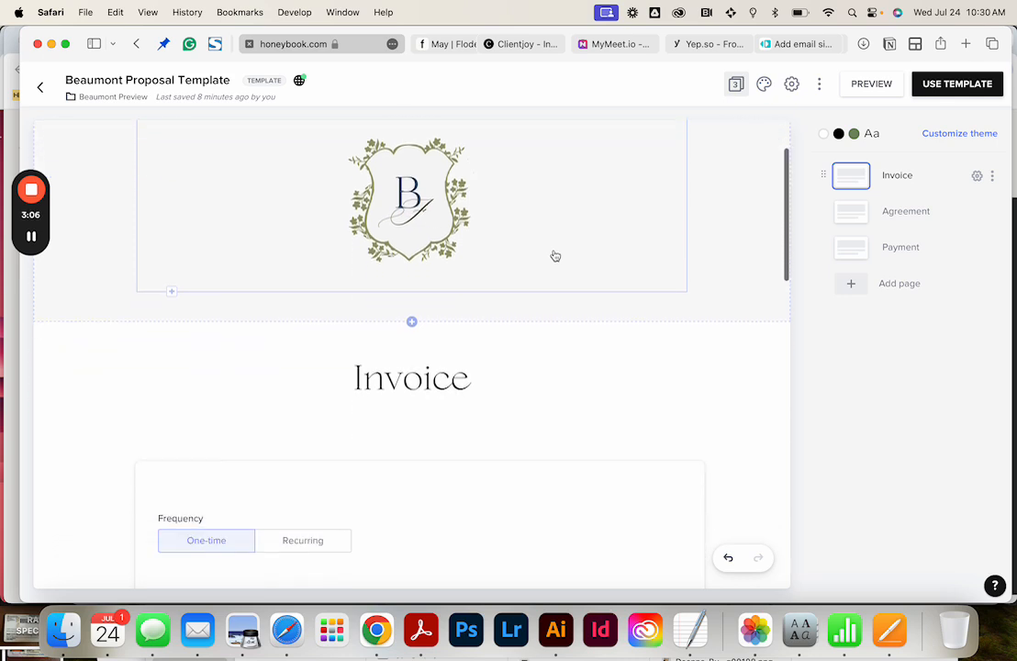
pyautogui.scroll(-20, 755, 335)
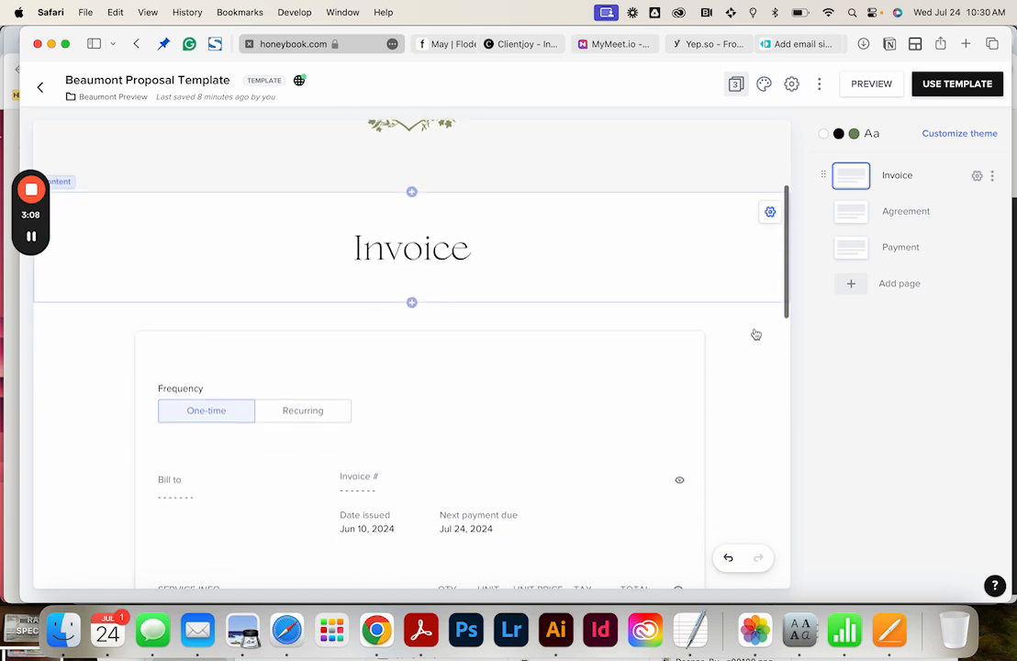
pyautogui.scroll(-5, 755, 334)
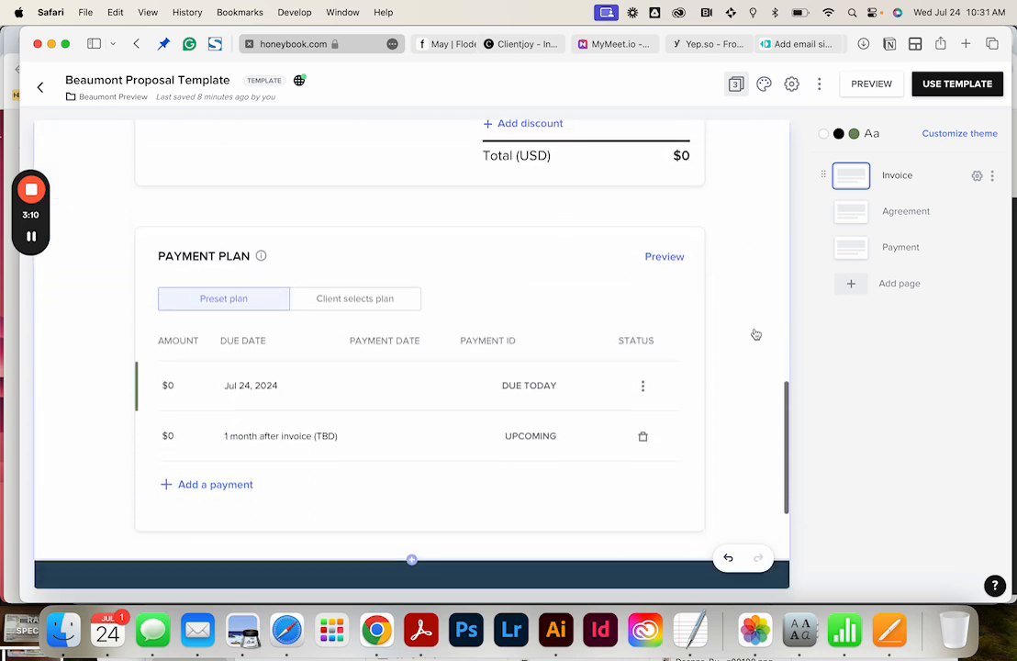
# Step: Examine the Agreement and Payment pages of the Beaumont Proposal Template
pyautogui.click(851, 217)
pyautogui.scroll(-15, 540, 445)
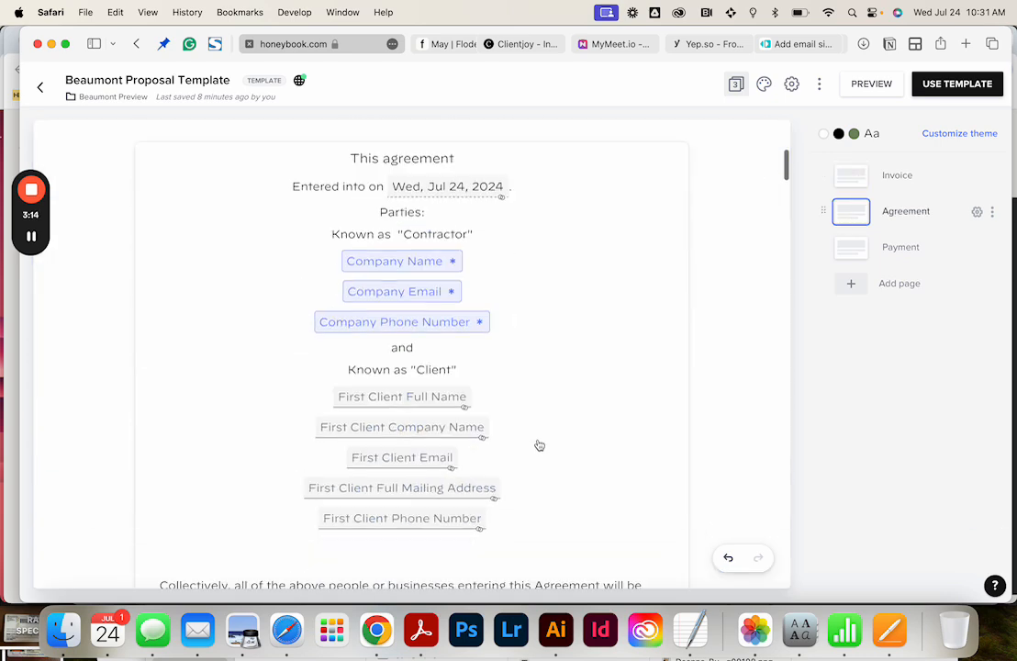
pyautogui.click(847, 248)
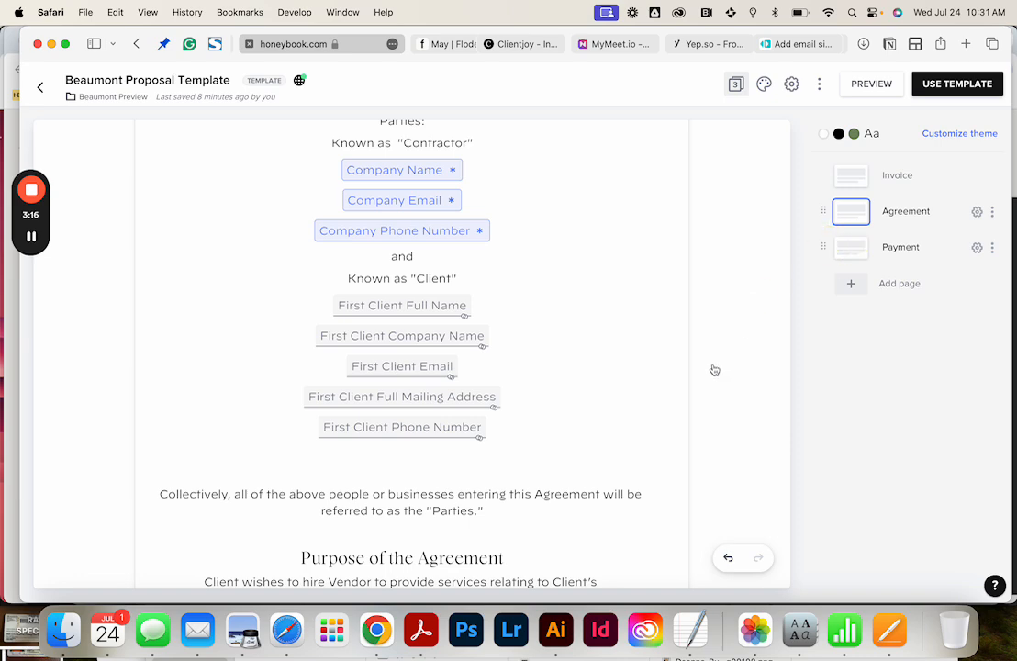
pyautogui.scroll(-10, 715, 369)
pyautogui.scroll(8, 714, 369)
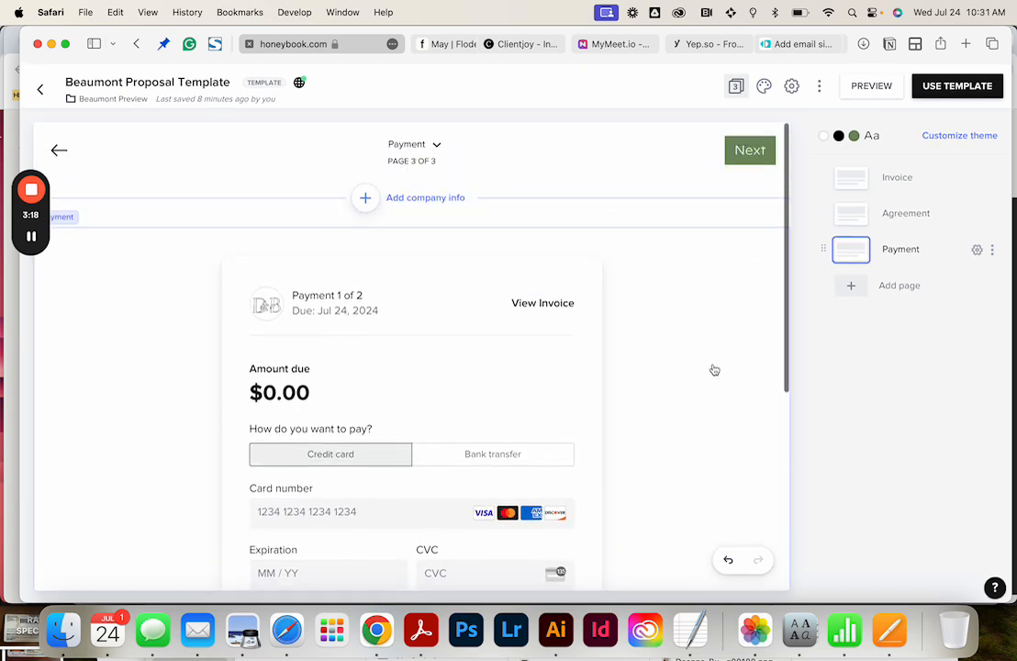
# Step: Switch back to Clientjoy and look at the available Automation options
pyautogui.click(552, 45)
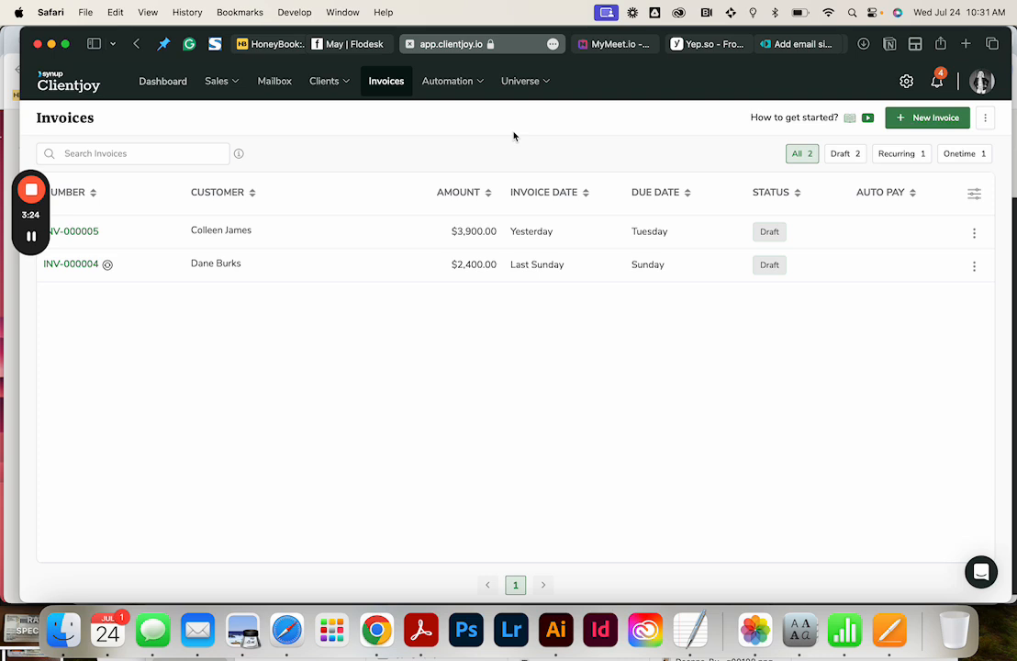
pyautogui.click(450, 83)
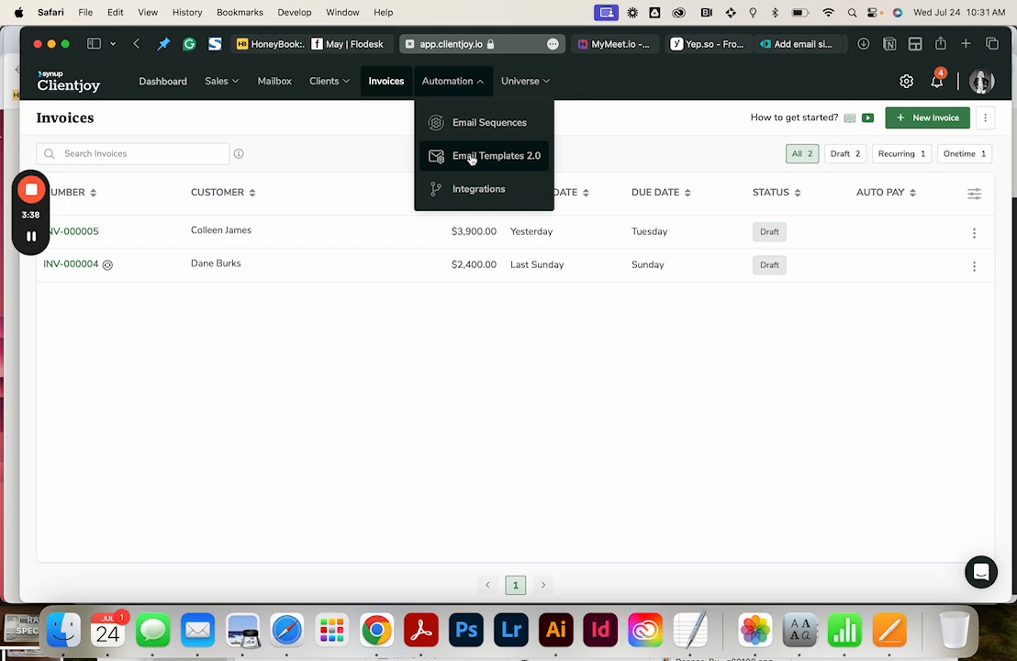
# Step: Return to the Clientjoy dashboard and examine its activity cards, Sales Pipeline and Lead Form Stats sections
pyautogui.click(162, 81)
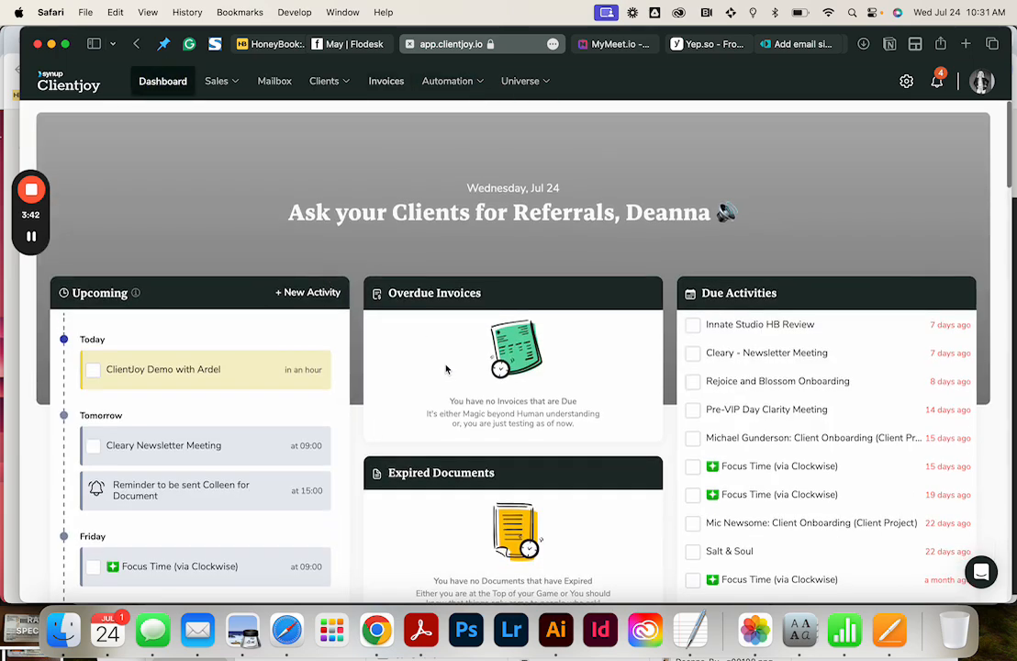
pyautogui.scroll(-5, 446, 369)
pyautogui.scroll(5, 446, 369)
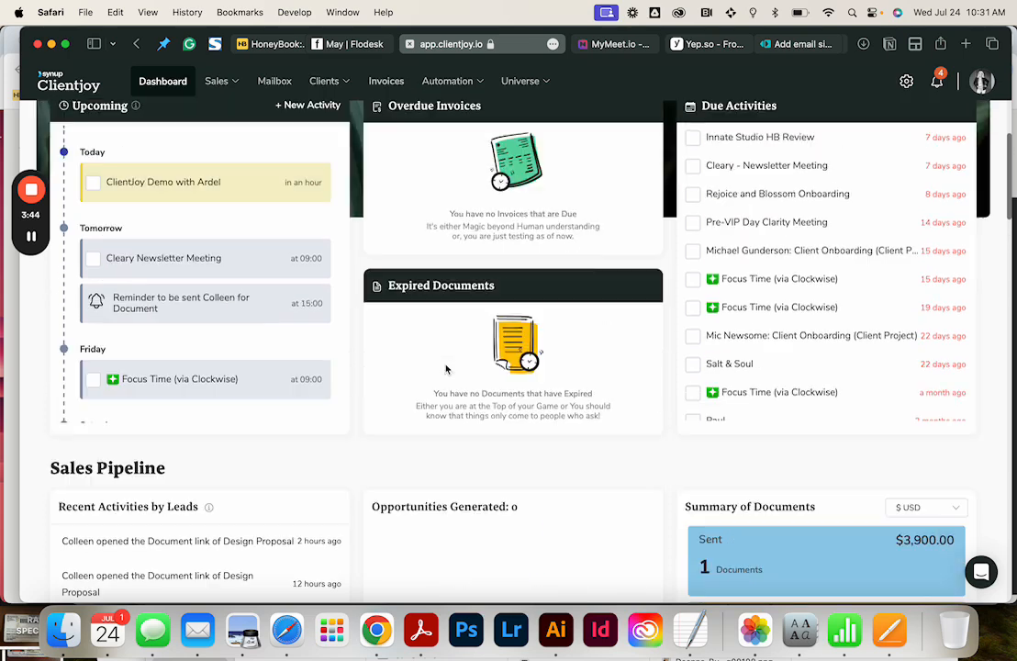
pyautogui.scroll(-3, 694, 424)
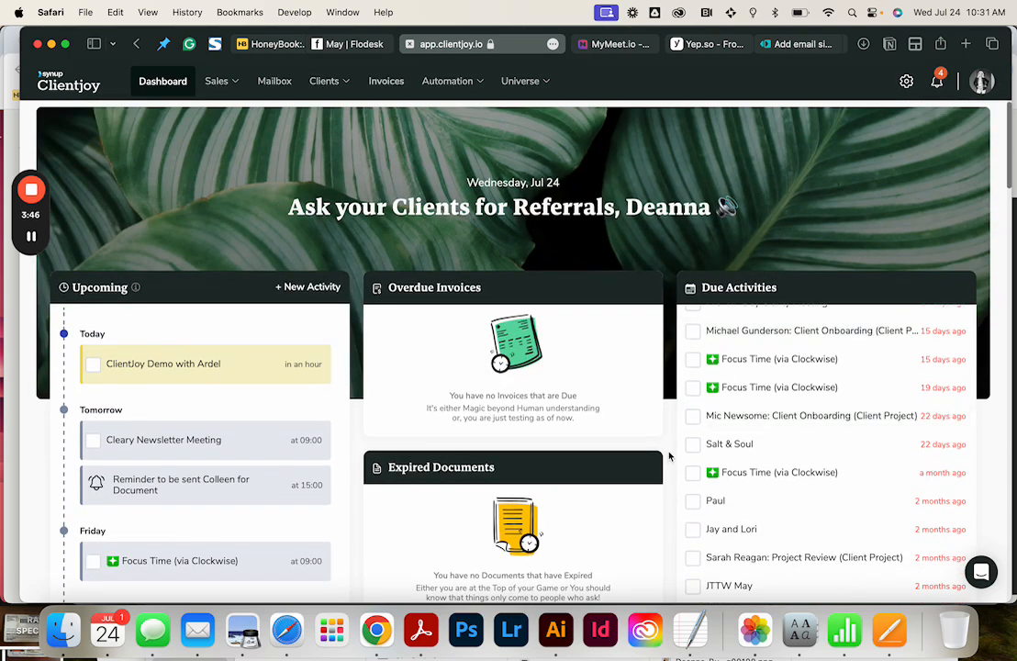
pyautogui.scroll(-3, 725, 464)
pyautogui.scroll(-5, 618, 427)
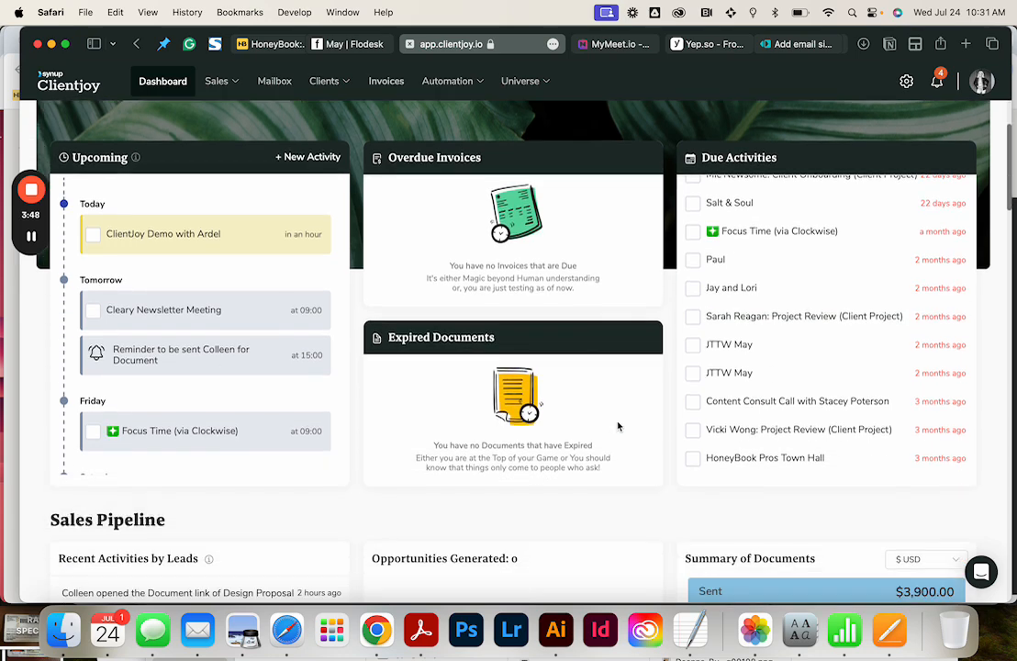
pyautogui.scroll(-5, 533, 404)
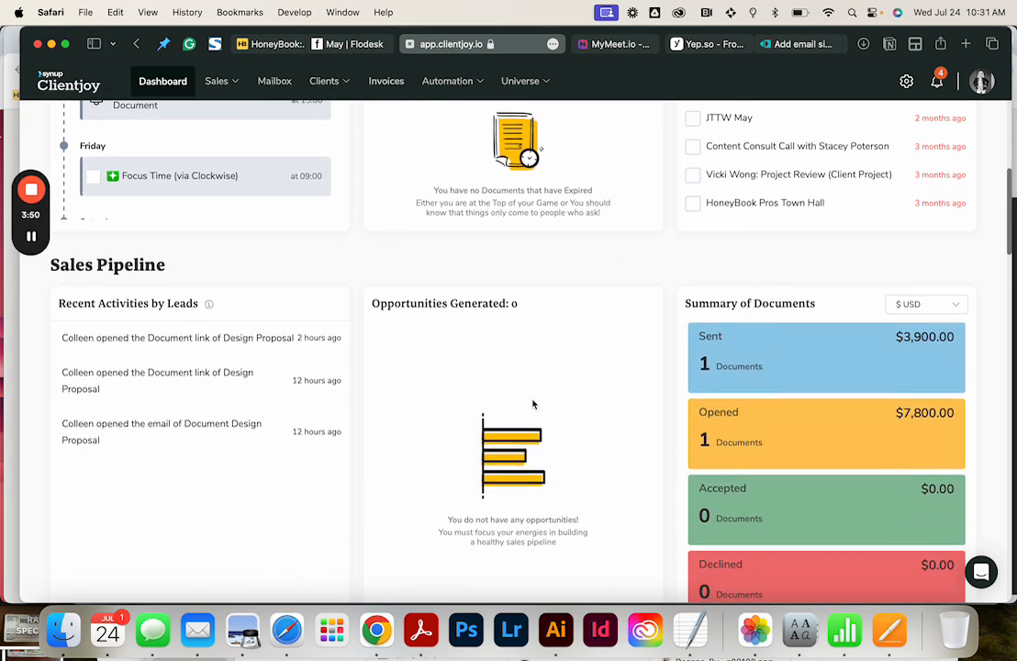
pyautogui.scroll(-5, 532, 404)
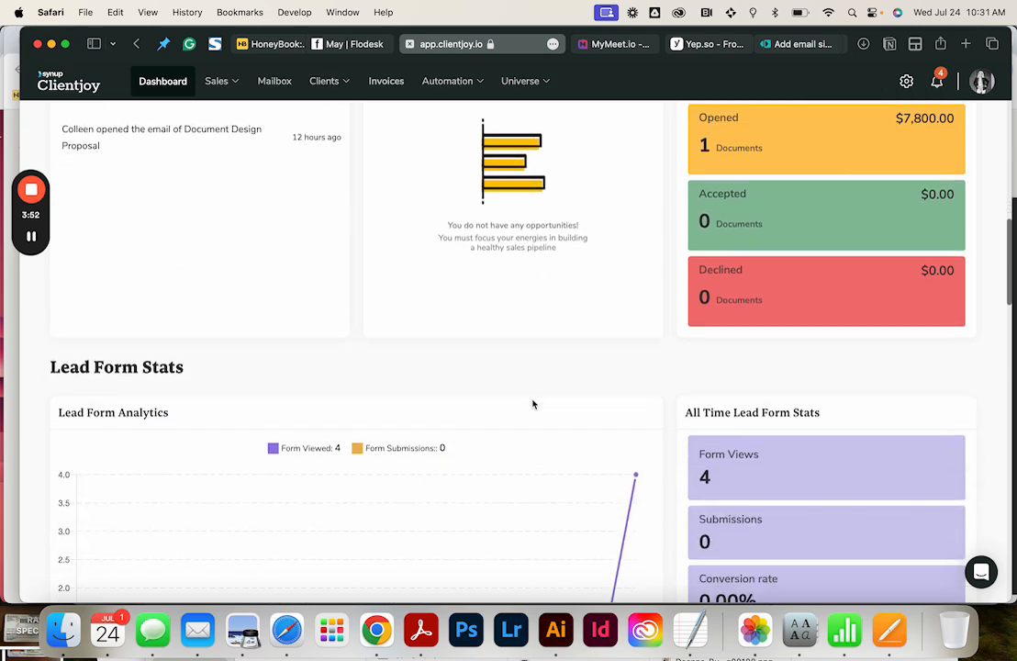
pyautogui.scroll(10, 532, 404)
pyautogui.scroll(2, 532, 404)
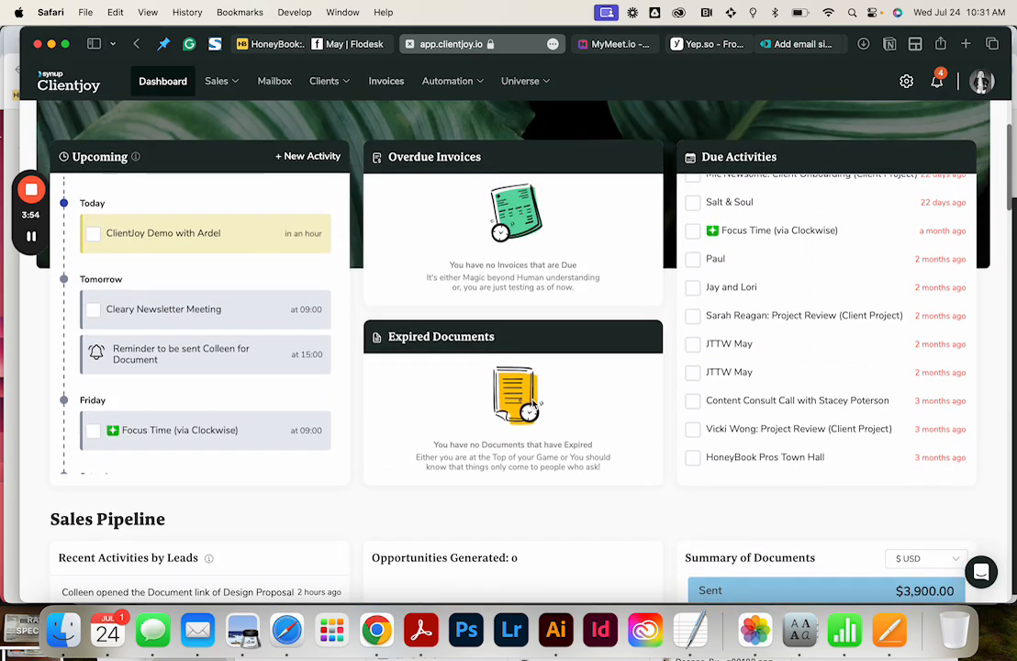
pyautogui.scroll(-3, 533, 404)
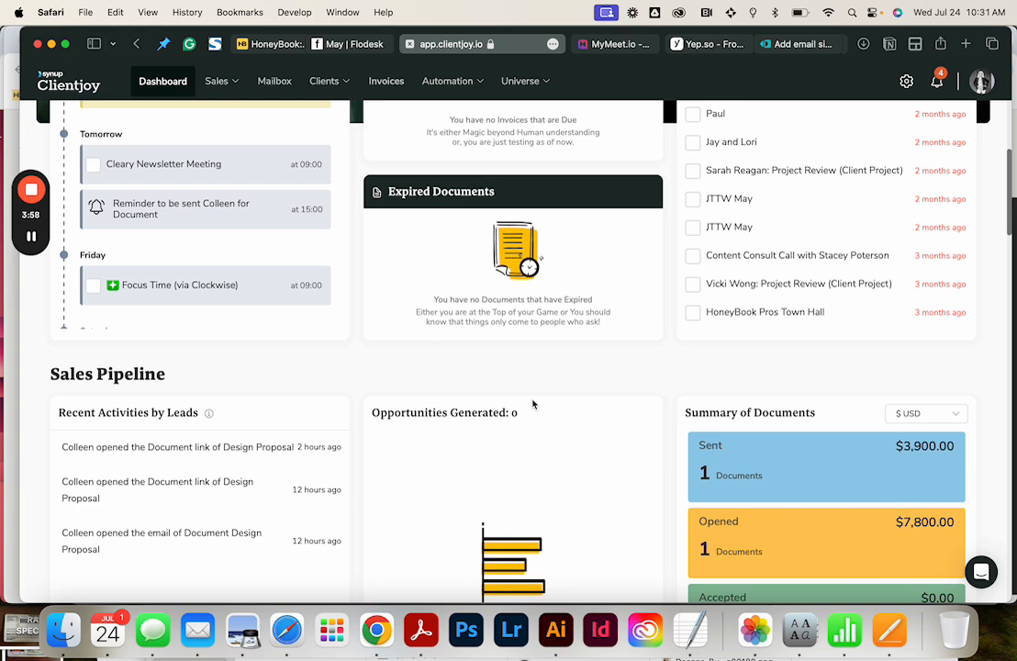
pyautogui.scroll(5, 532, 405)
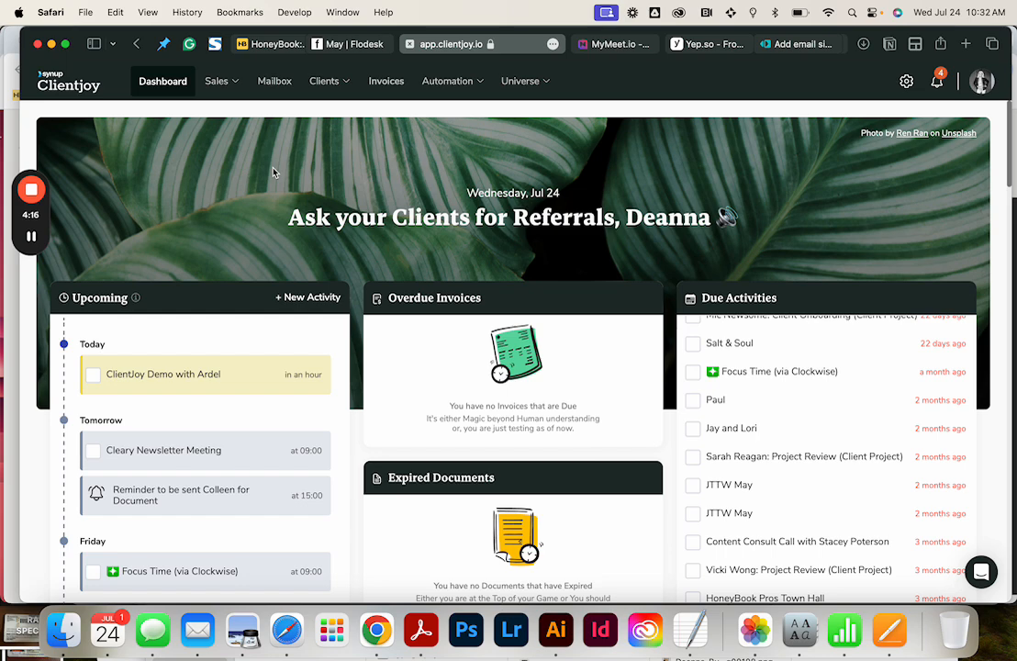
pyautogui.scroll(-3, 272, 172)
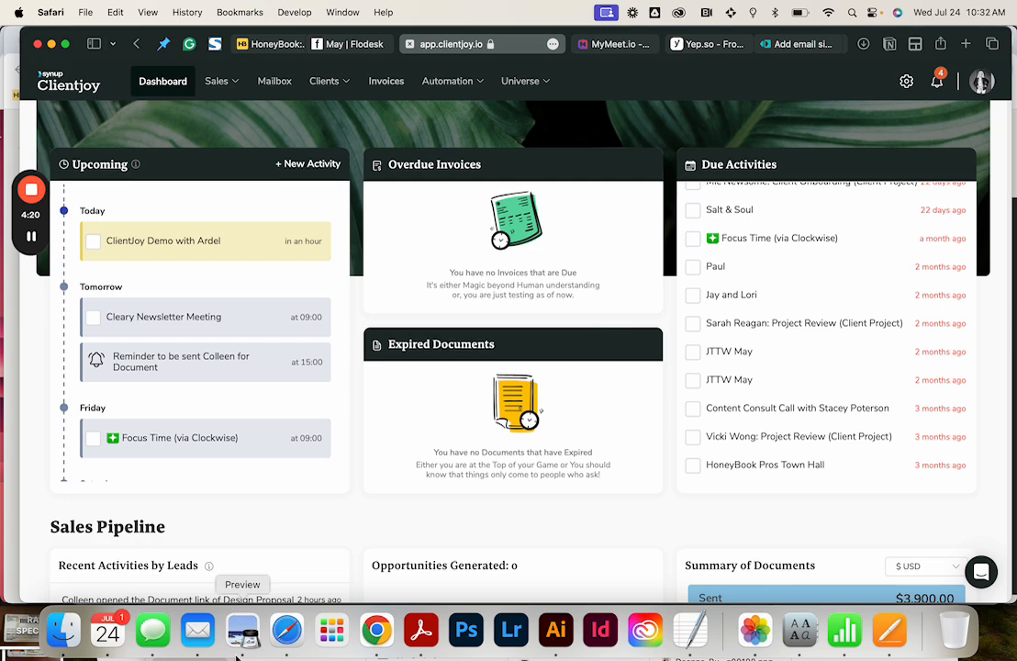
# Step: Switch to Chrome and look over the News page of the branded client portal
pyautogui.click(367, 632)
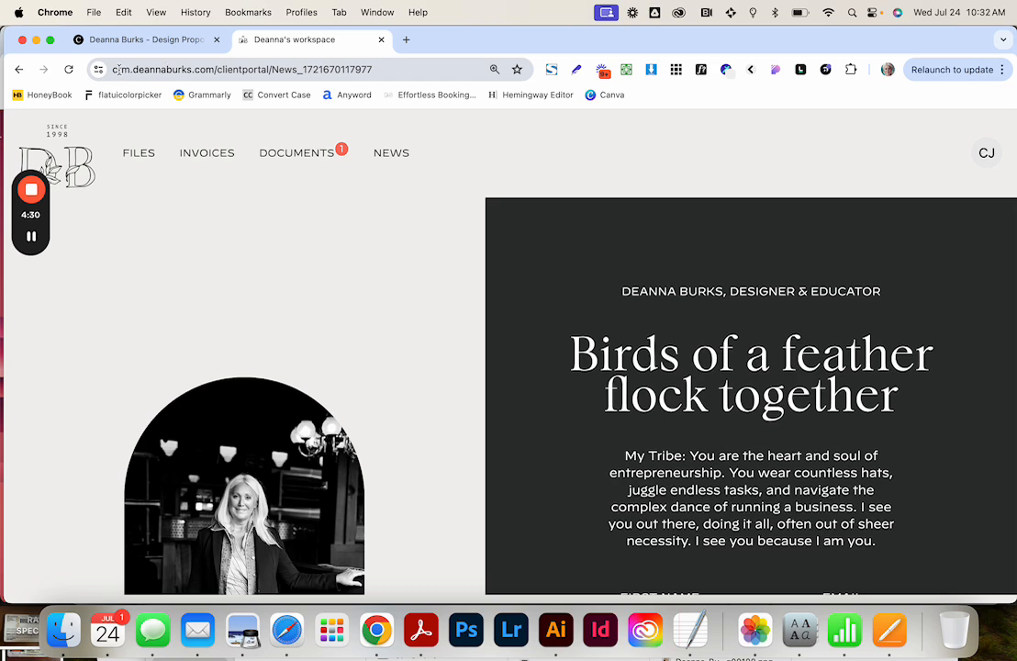
pyautogui.scroll(-3, 261, 267)
pyautogui.scroll(3, 229, 221)
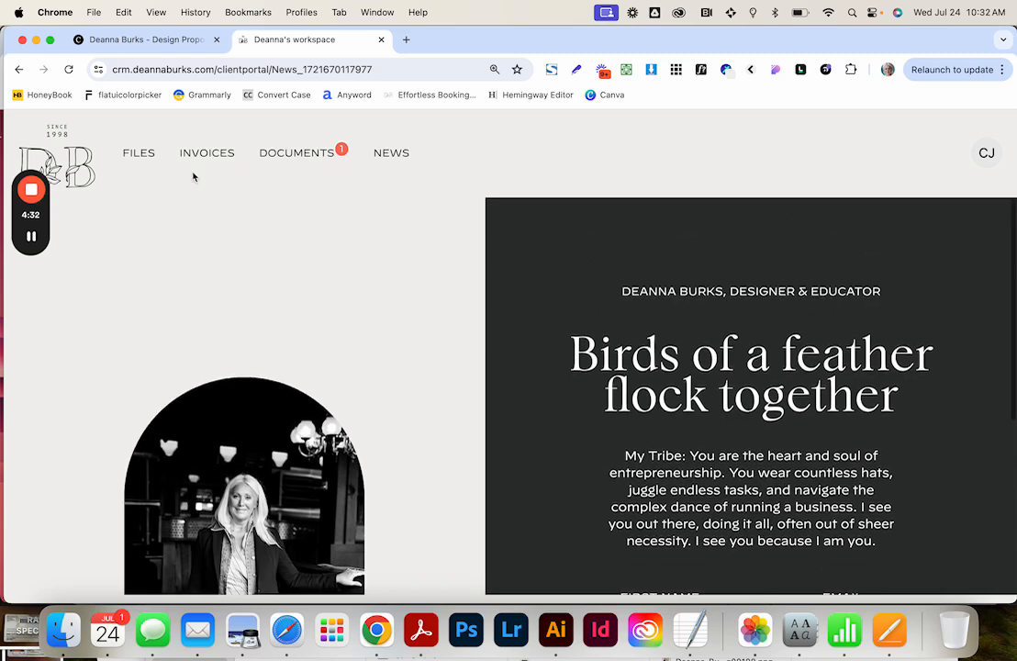
# Step: Look over the Files, Invoices and Documents pages of the client portal
pyautogui.click(139, 152)
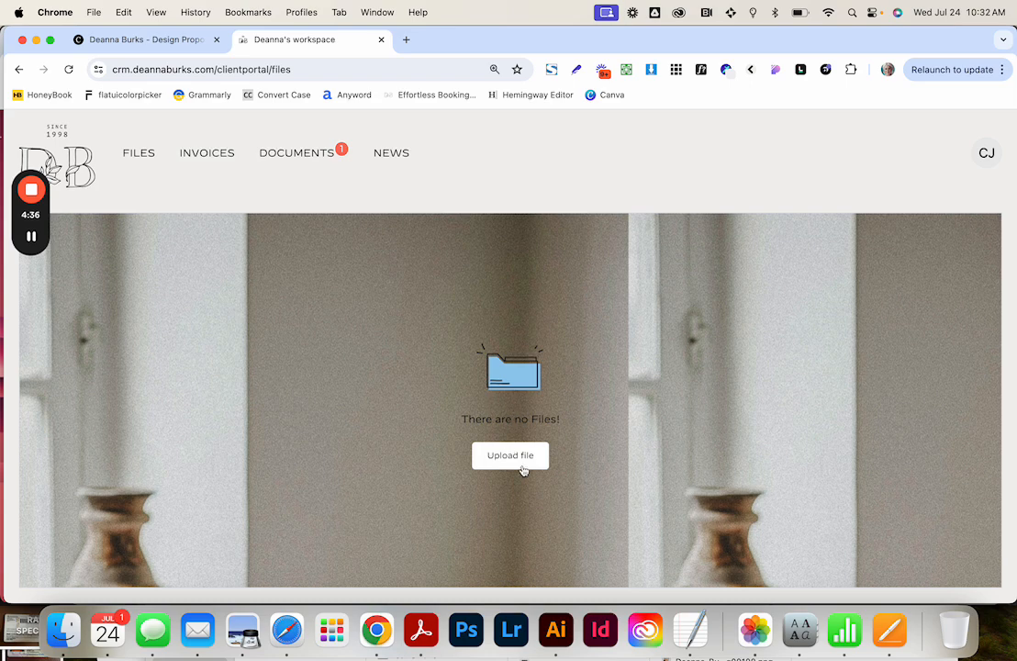
pyautogui.click(198, 158)
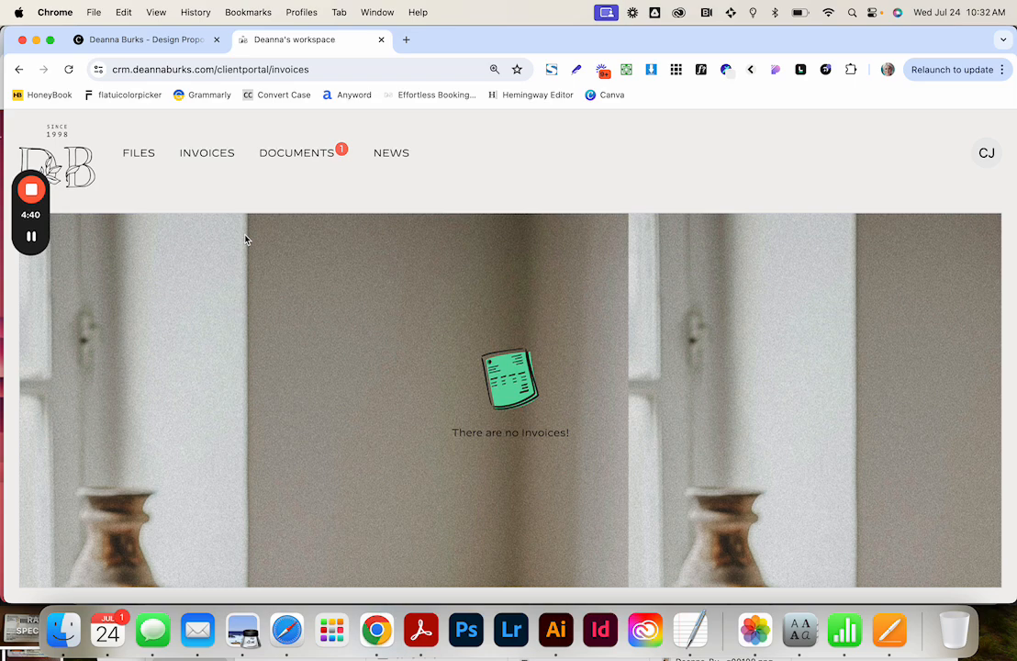
pyautogui.click(296, 152)
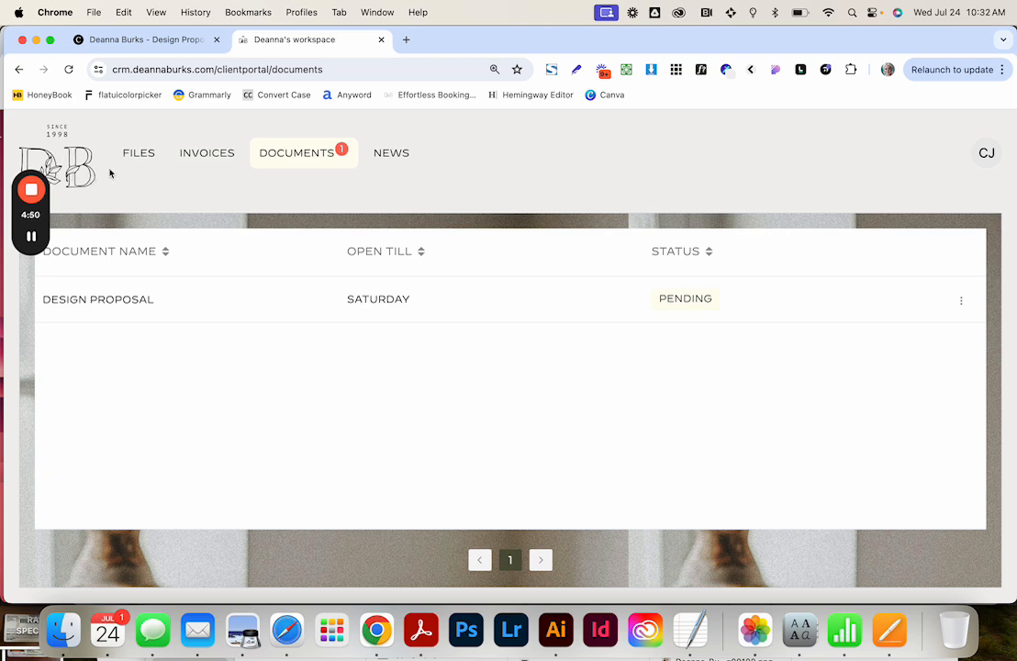
# Step: Examine the Design Proposal's Our Fees cover, pricing table, signature blocks and Work Examples, then return to the portal's Documents page
pyautogui.click(185, 41)
pyautogui.scroll(-4, 485, 362)
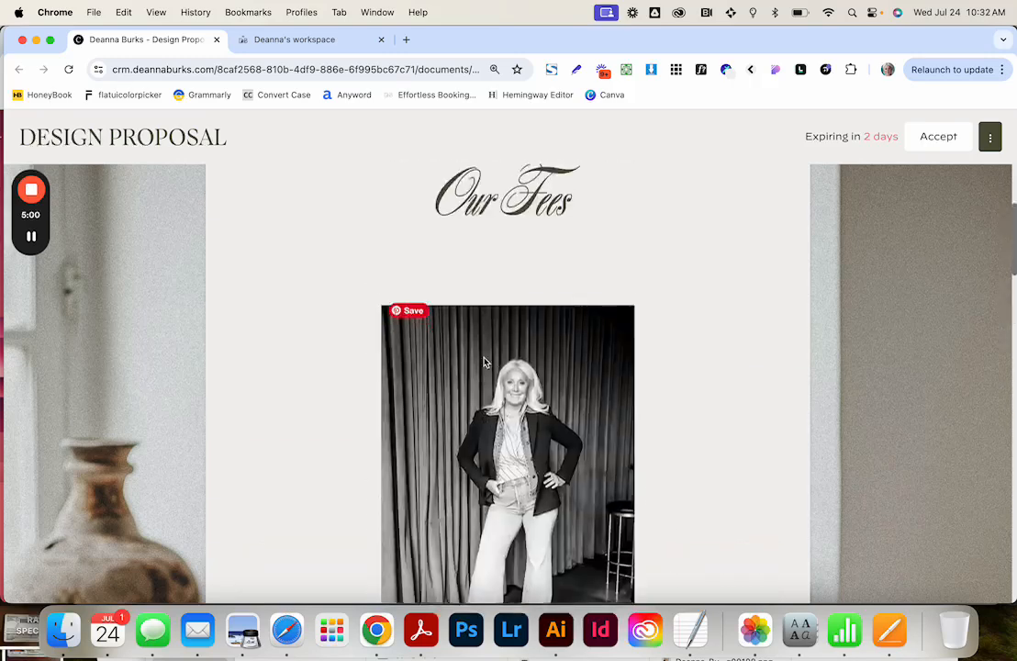
pyautogui.scroll(-5, 484, 362)
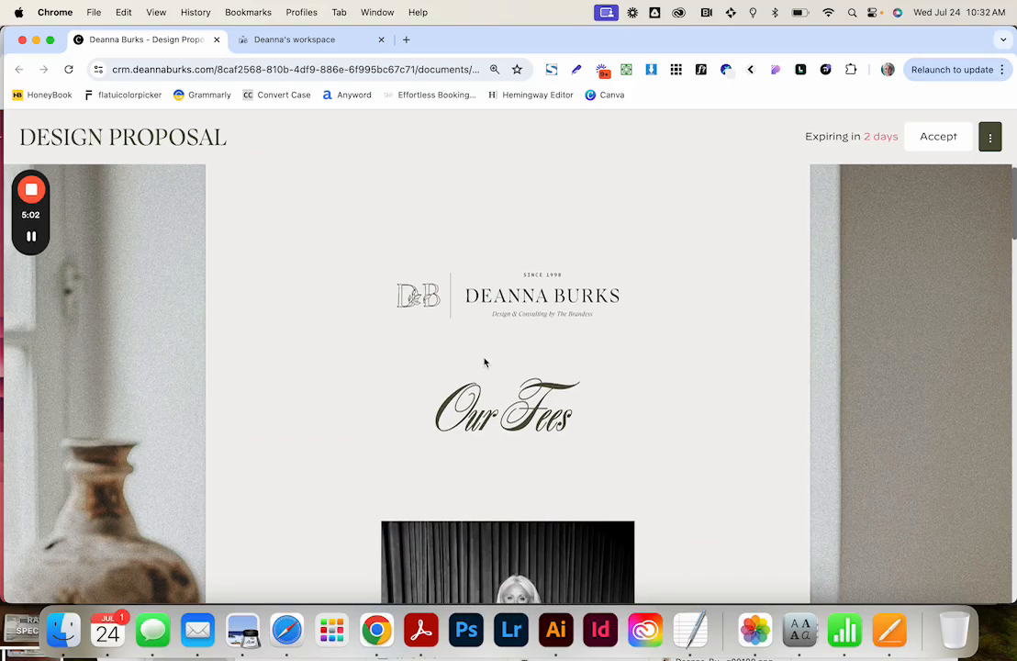
pyautogui.scroll(-8, 485, 363)
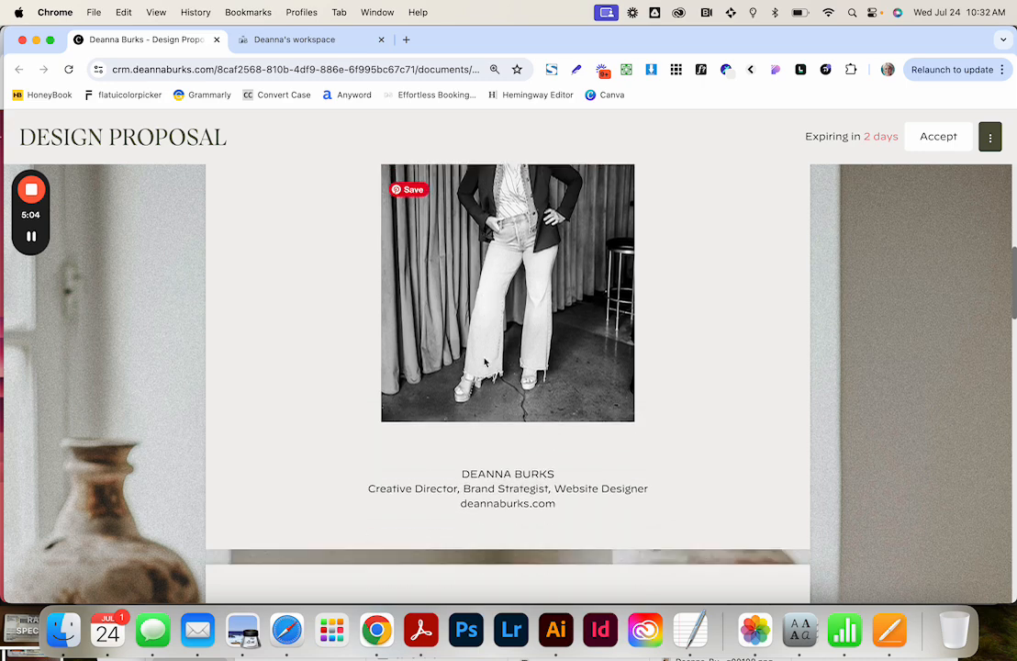
pyautogui.scroll(-1, 485, 362)
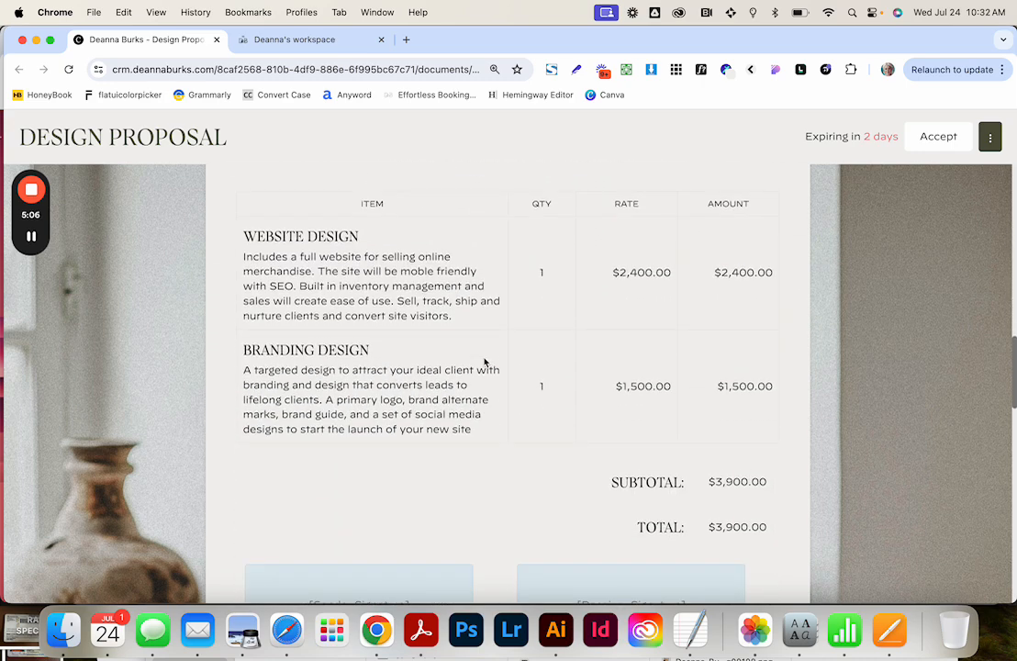
pyautogui.scroll(-5, 485, 362)
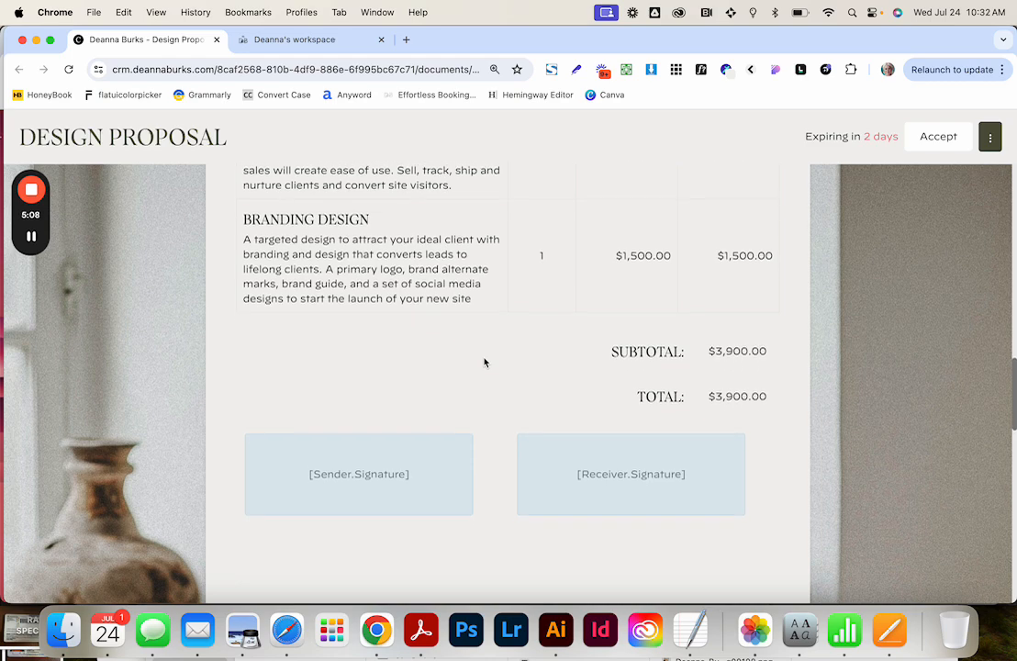
pyautogui.scroll(-4, 485, 363)
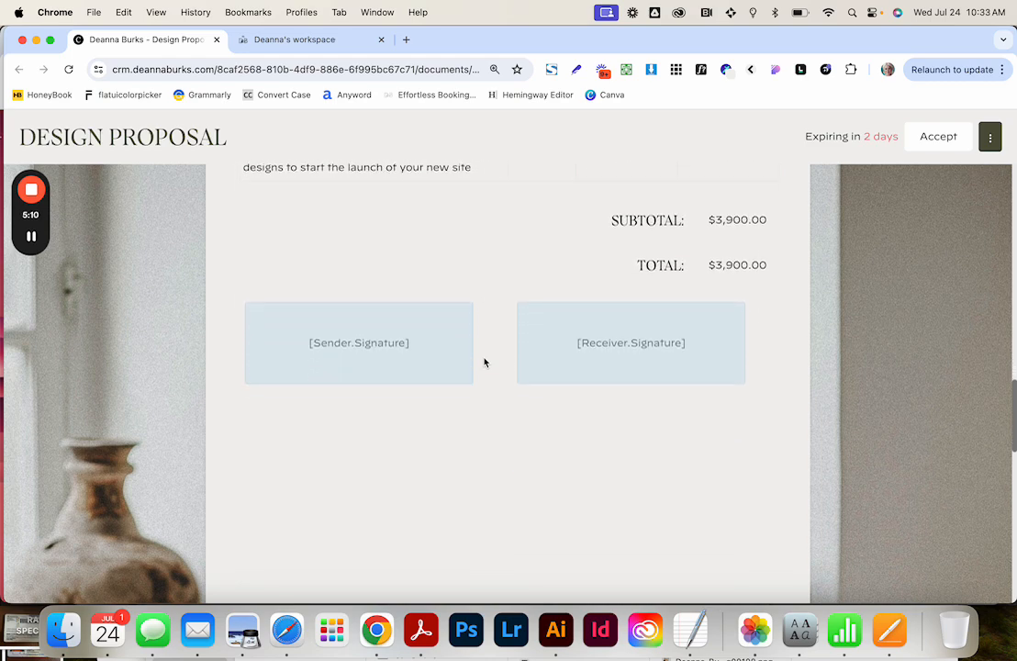
pyautogui.scroll(-20, 652, 424)
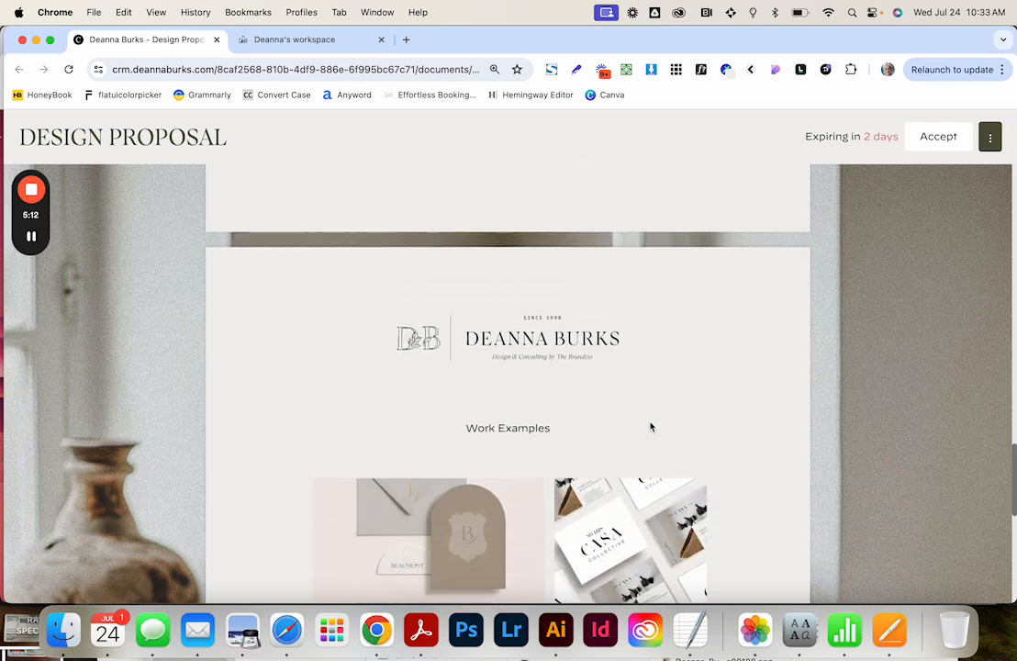
pyautogui.scroll(-5, 652, 424)
pyautogui.scroll(5, 599, 338)
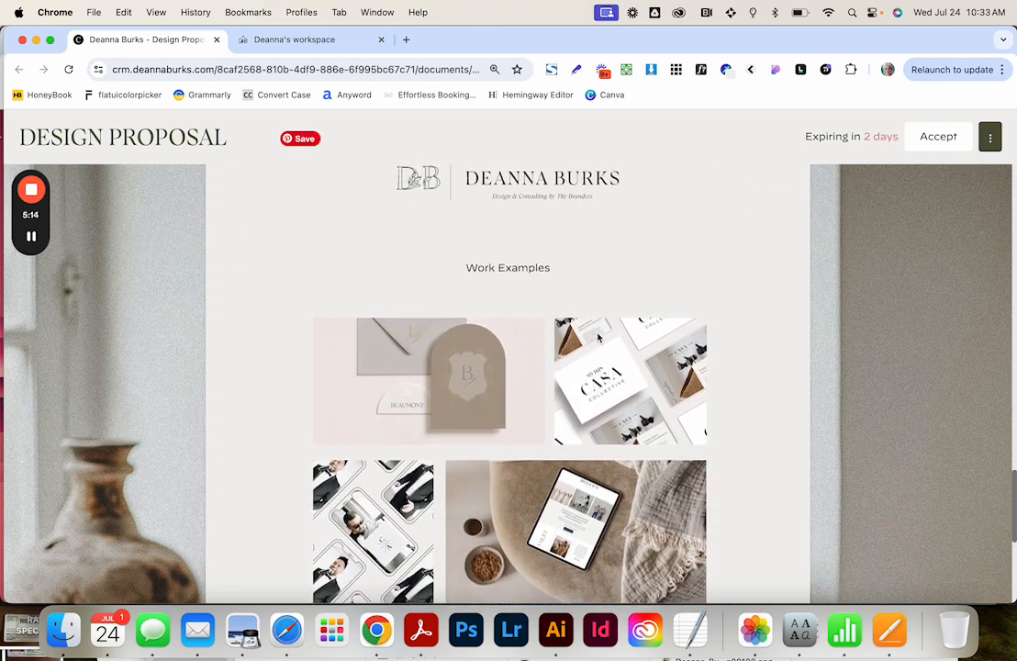
pyautogui.scroll(-1, 599, 338)
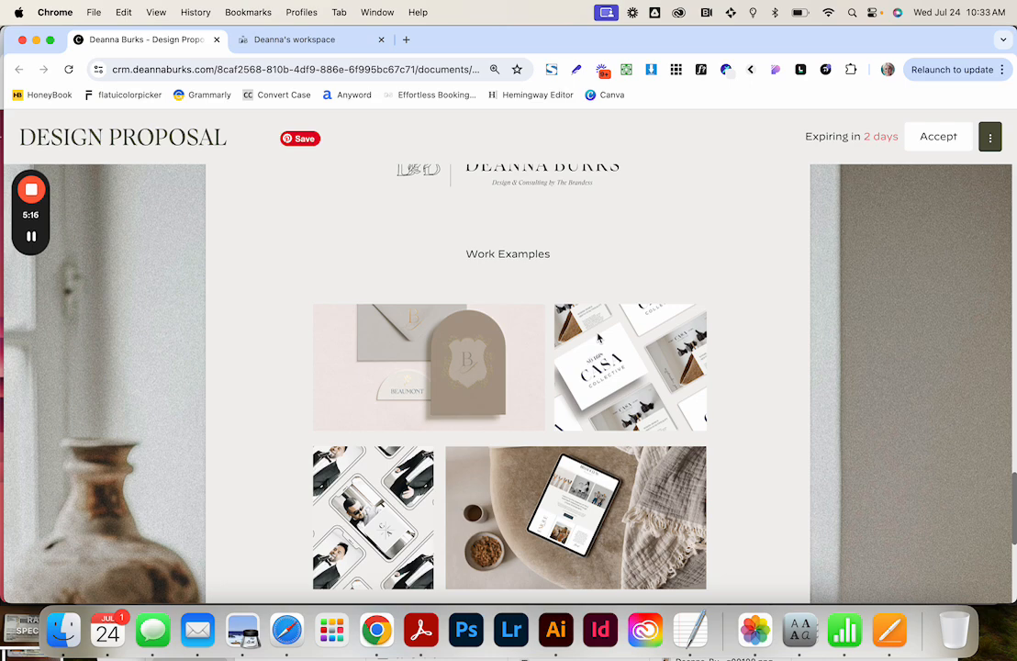
pyautogui.scroll(-12, 598, 338)
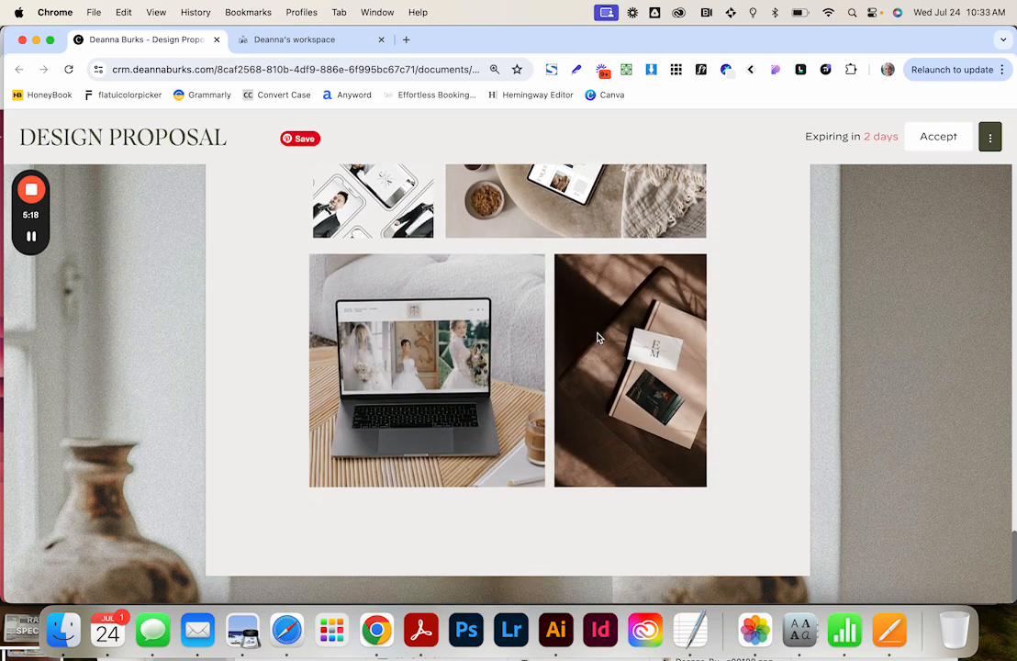
pyautogui.scroll(-5, 599, 337)
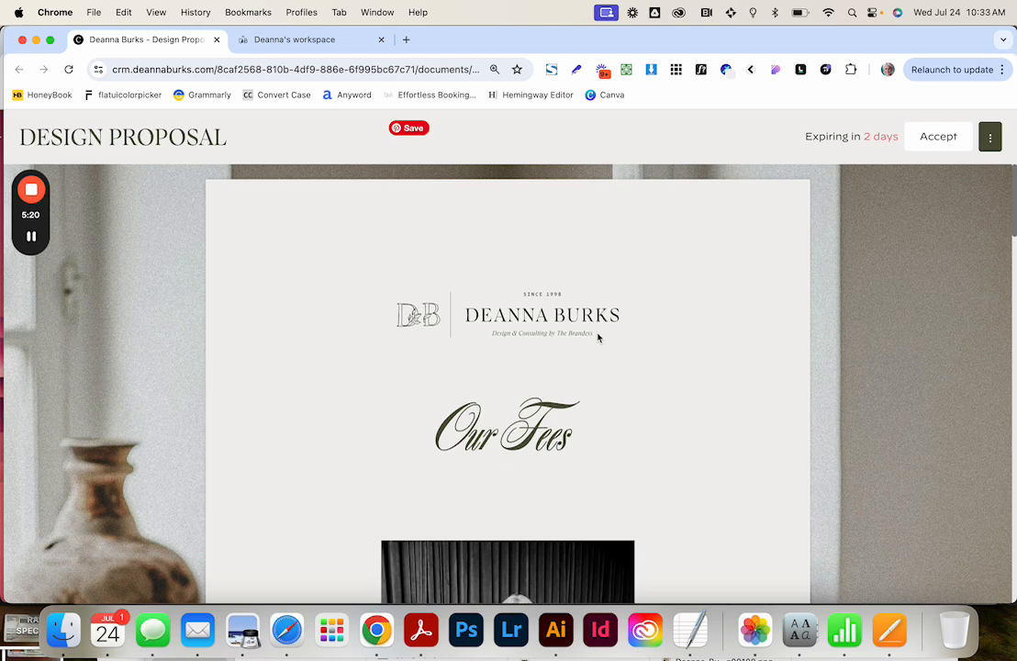
pyautogui.click(320, 39)
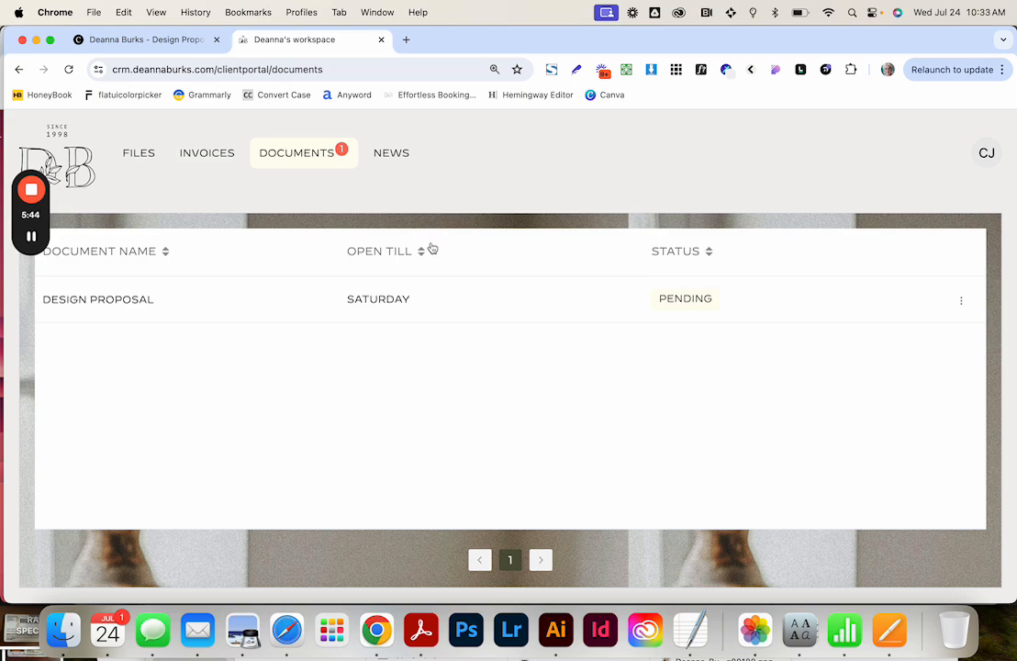
# Step: Switch to Safari, view the Payment page of HoneyBook's Beaumont Proposal Template and return to the Clientjoy dashboard
pyautogui.click(287, 630)
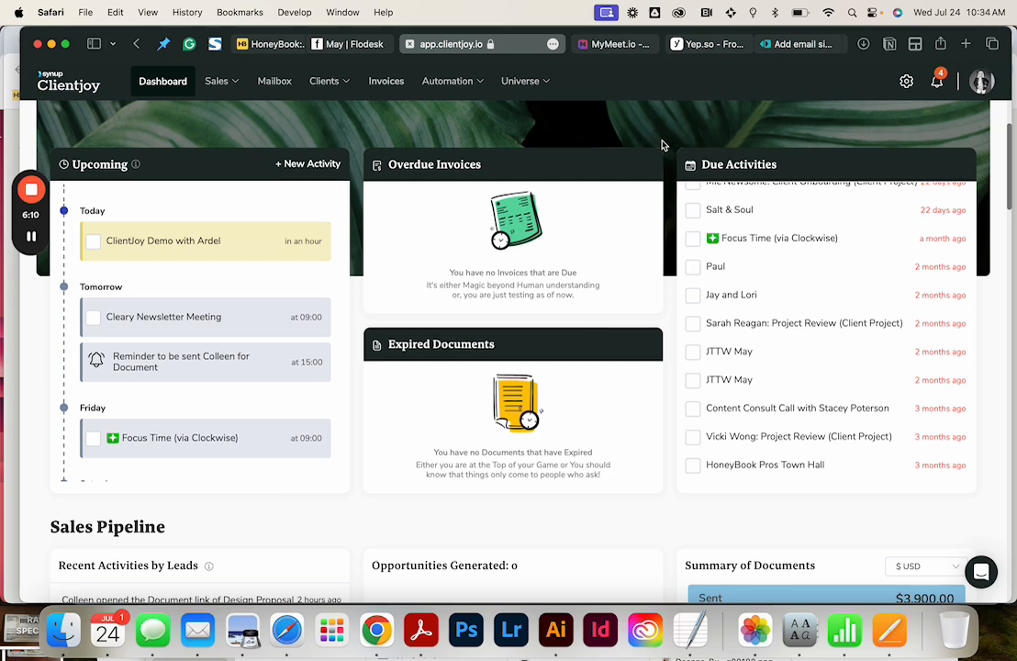
pyautogui.click(258, 43)
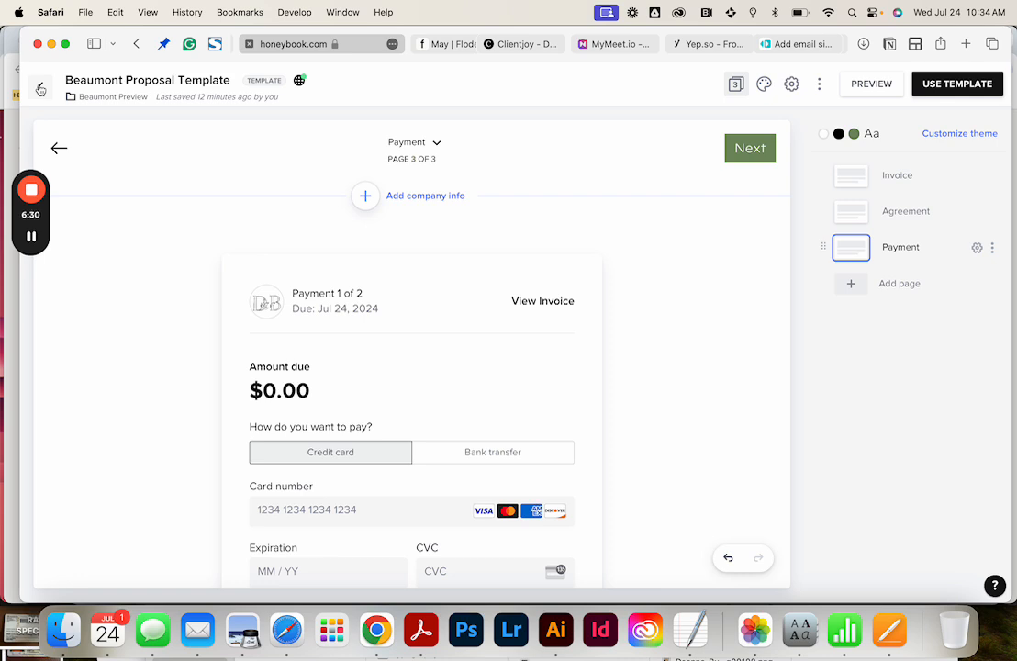
pyautogui.click(526, 51)
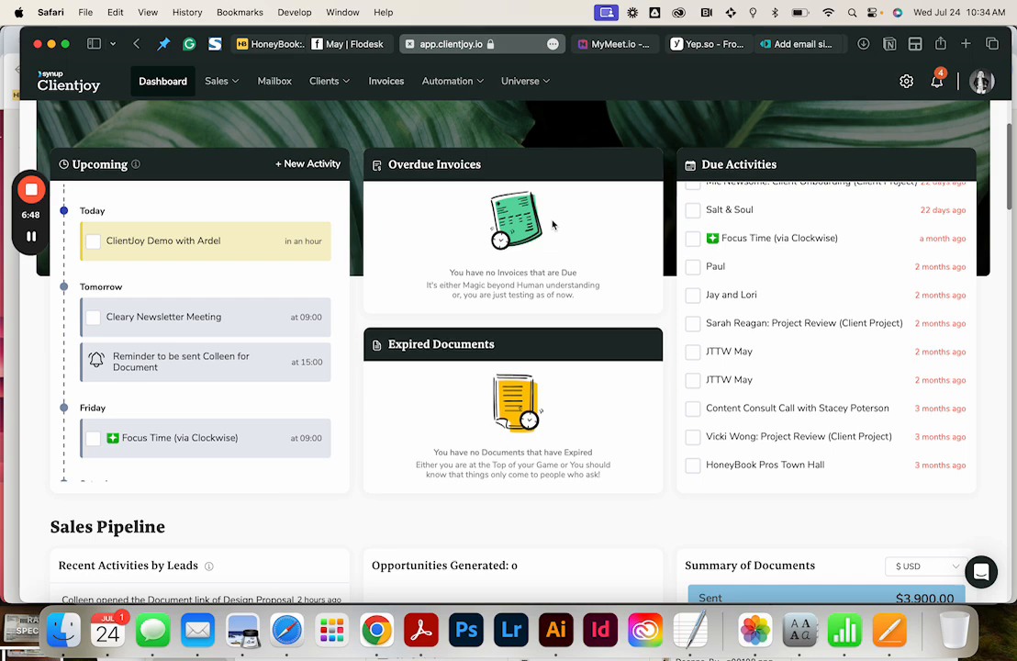
# Step: Look over the Clientjoy dashboard's document and Sales Pipeline cards and check the available Automation options
pyautogui.scroll(-5, 551, 224)
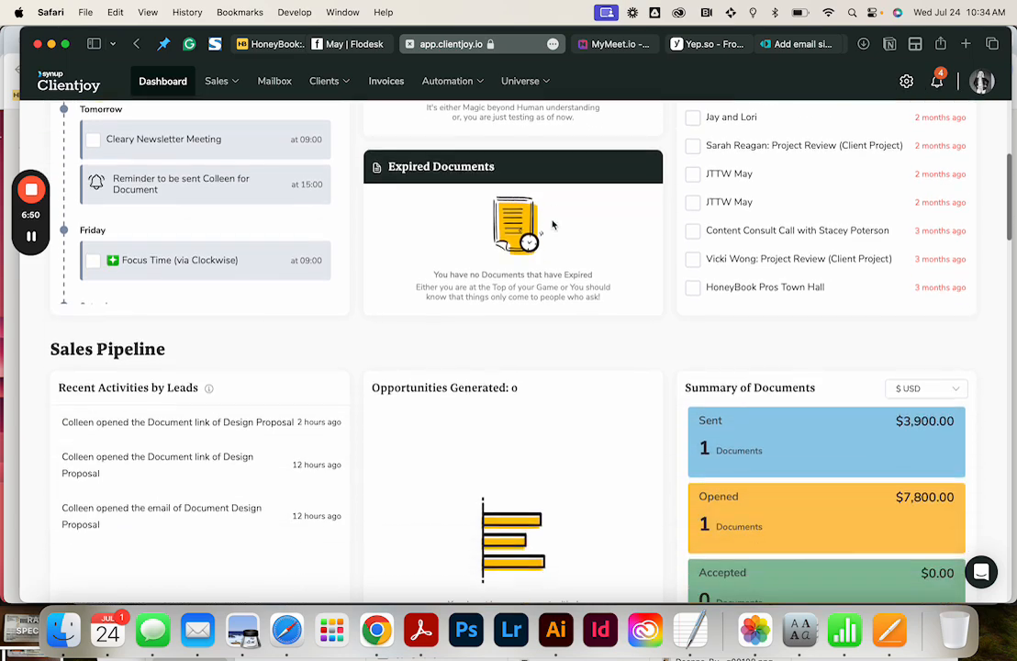
pyautogui.scroll(4, 552, 226)
pyautogui.scroll(-1, 553, 229)
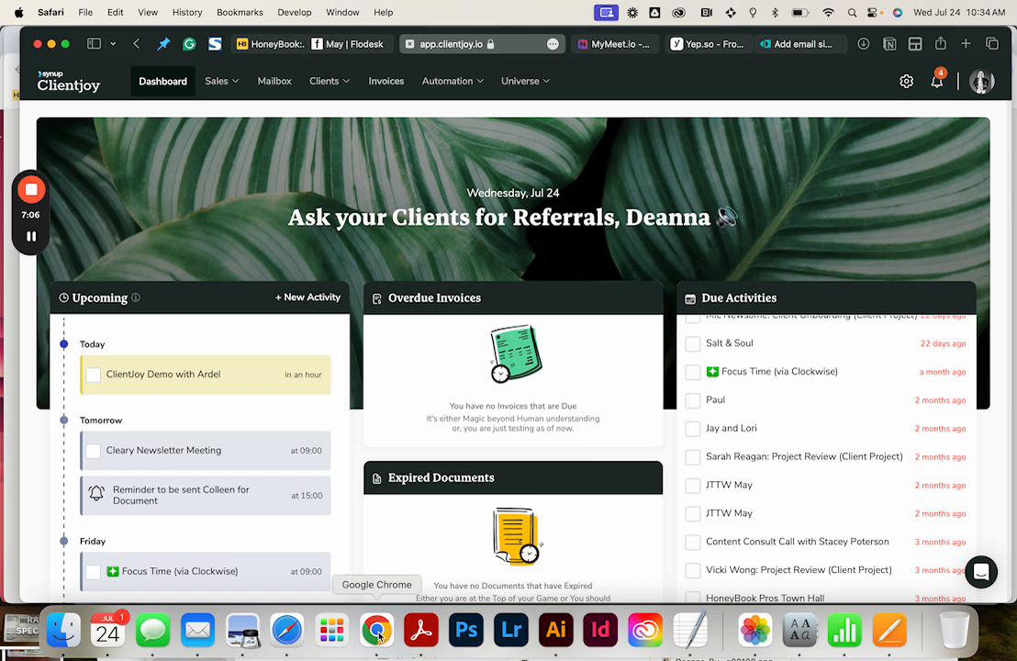
pyautogui.click(447, 81)
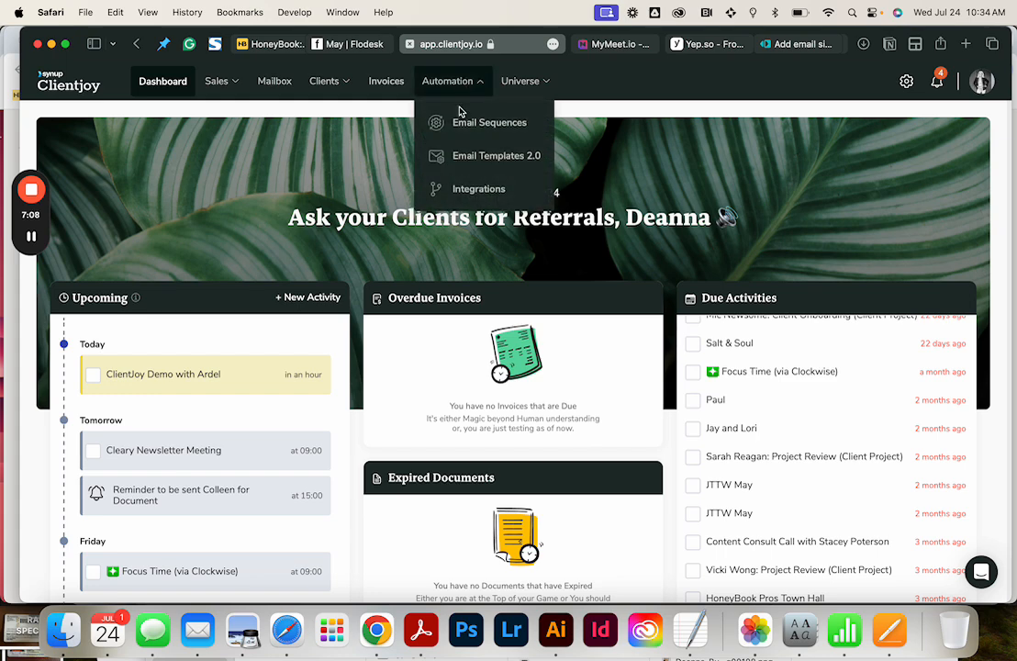
pyautogui.click(270, 137)
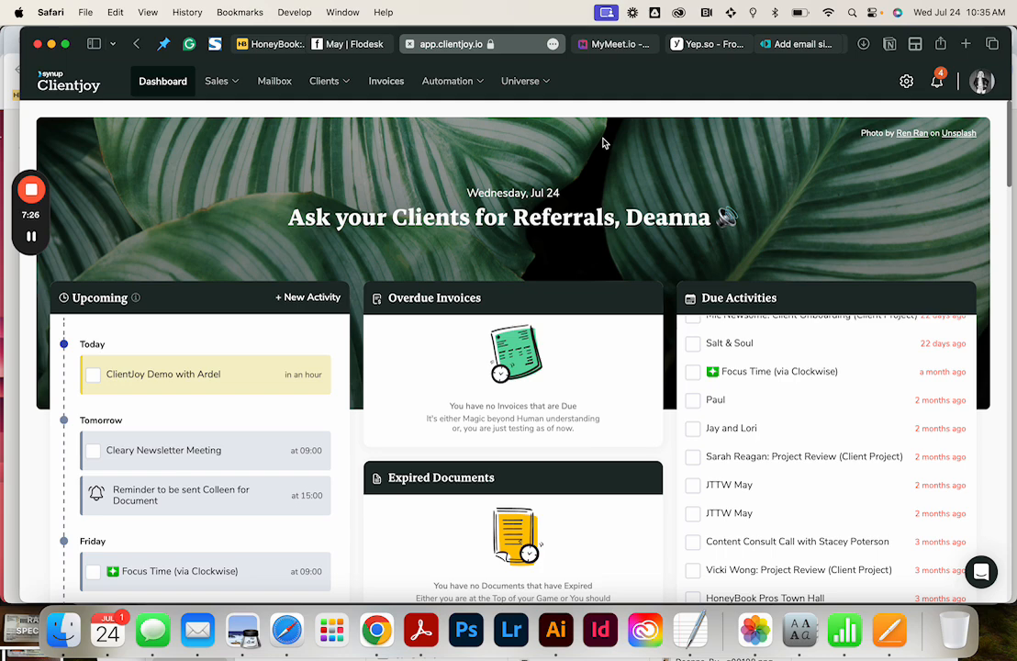
# Step: Switch to MyMeet.io and examine its dashboard, including Meeting Topics, Availability, Booking Page Visibility and AI Minutes
pyautogui.click(622, 45)
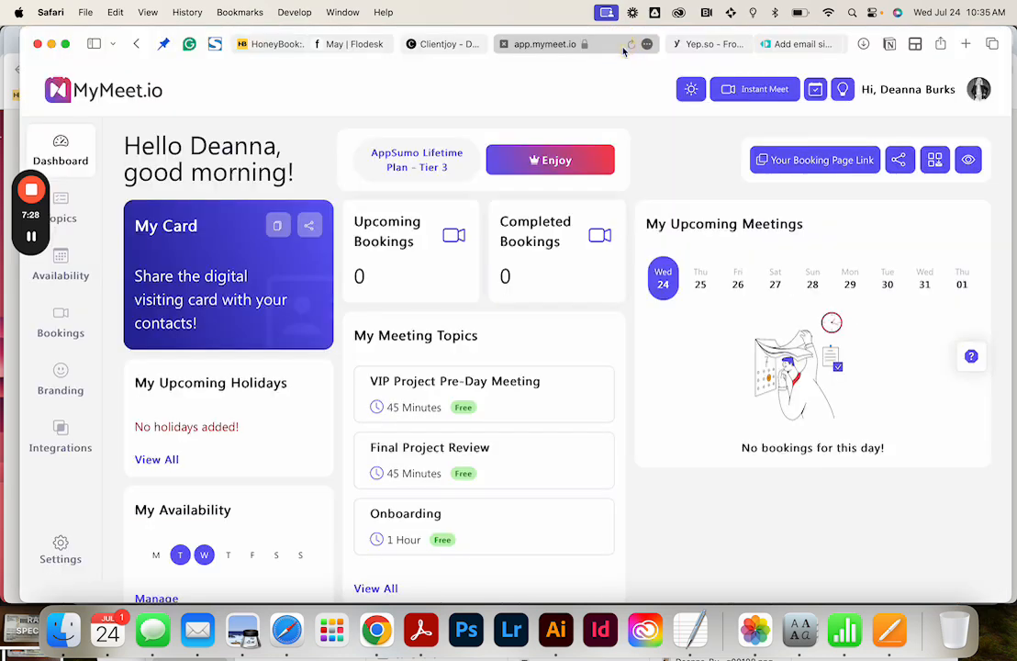
pyautogui.scroll(-1, 714, 481)
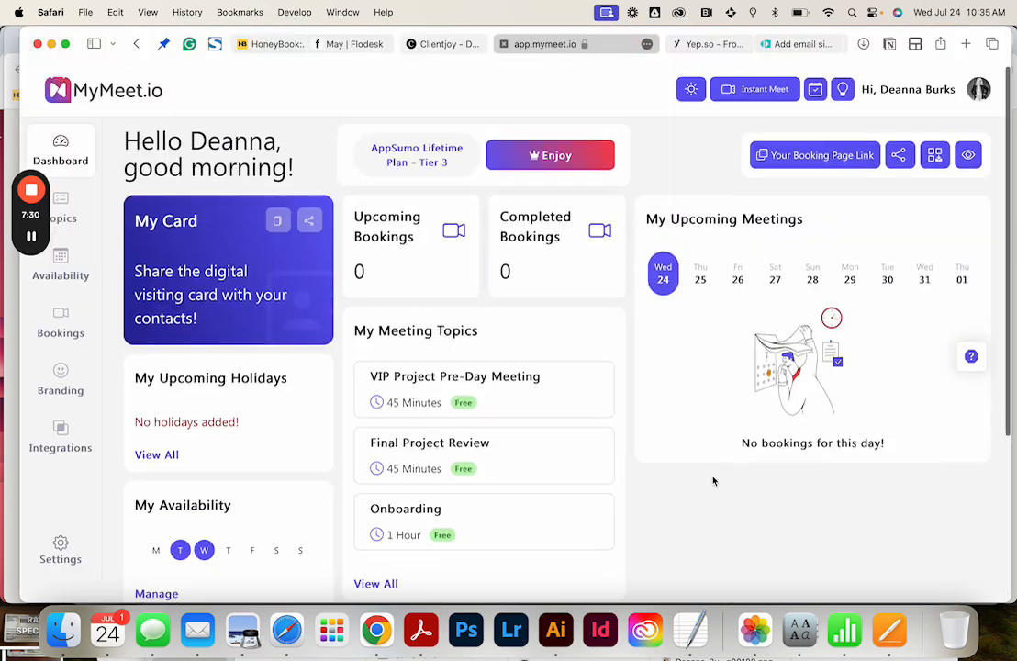
pyautogui.scroll(-1, 713, 482)
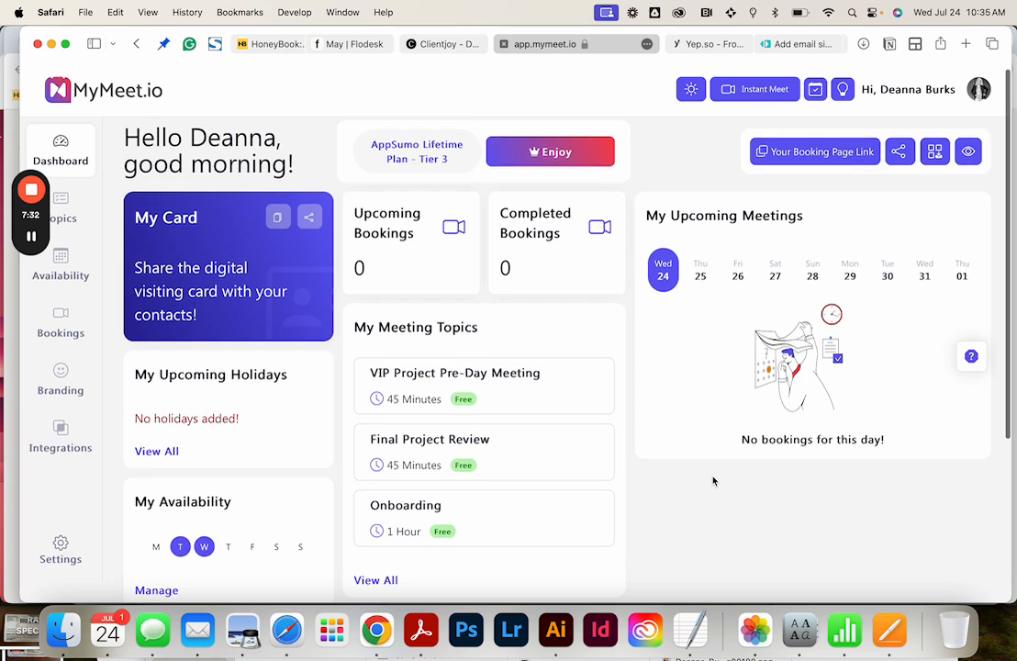
pyautogui.scroll(-2, 713, 482)
pyautogui.scroll(-5, 713, 481)
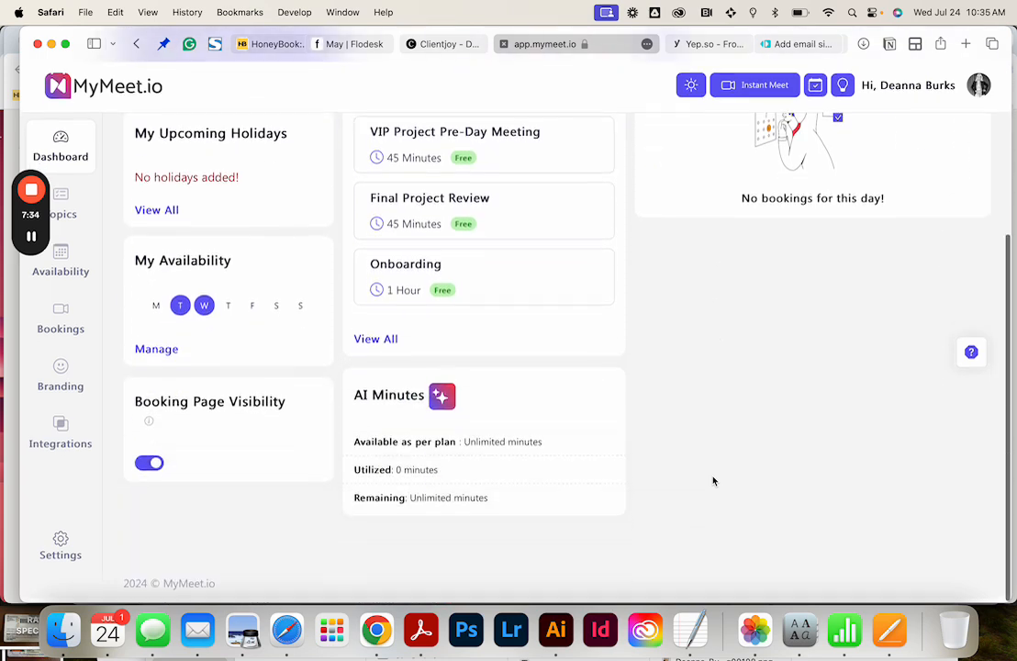
pyautogui.scroll(6, 714, 481)
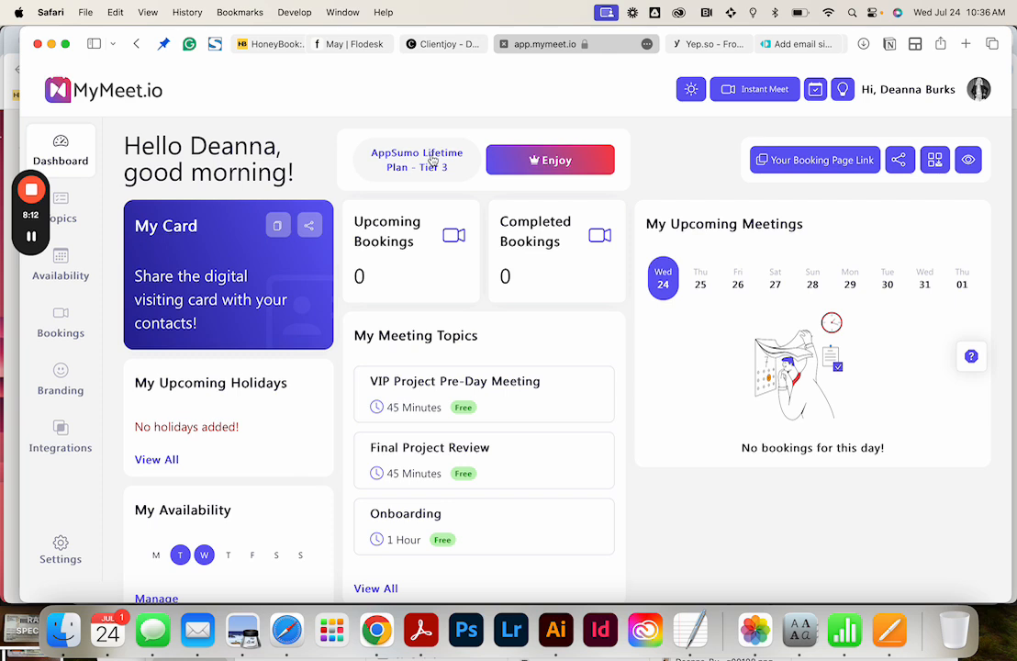
# Step: Copy the MyMeet.io booking page link, open it in a new Chrome tab and choose the Project Mid Review meeting topic
pyautogui.click(783, 167)
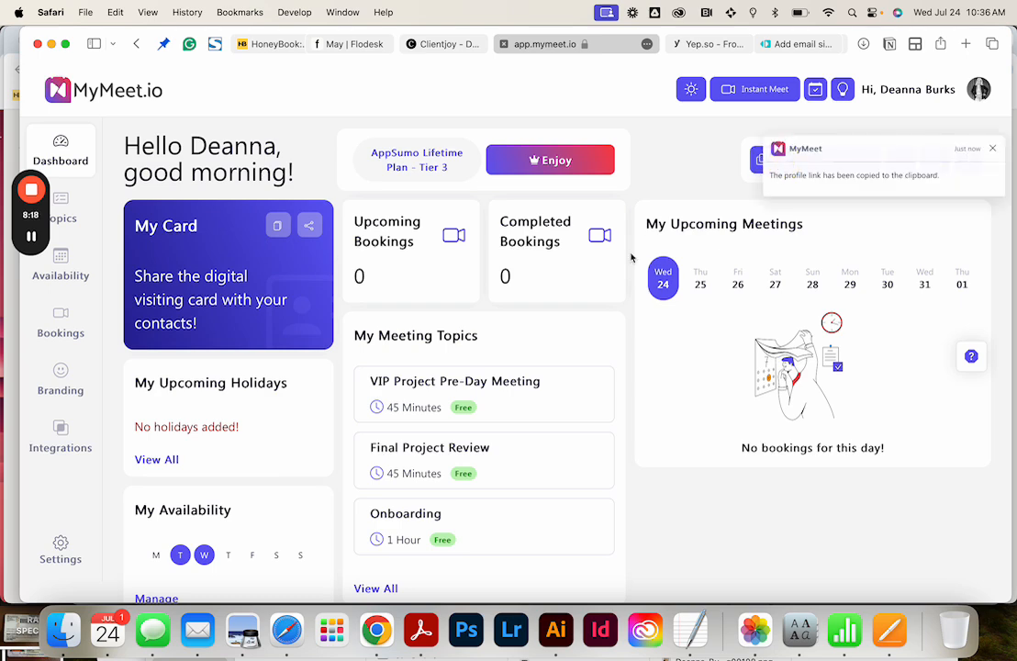
pyautogui.click(376, 630)
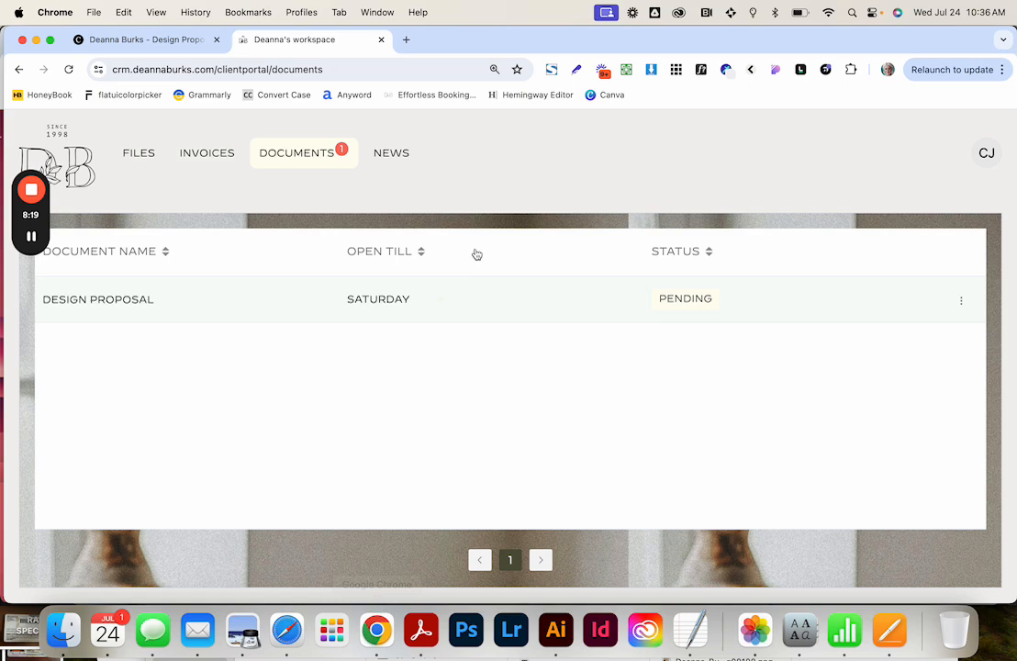
pyautogui.click(407, 39)
pyautogui.press('super+v')
pyautogui.press('Return')
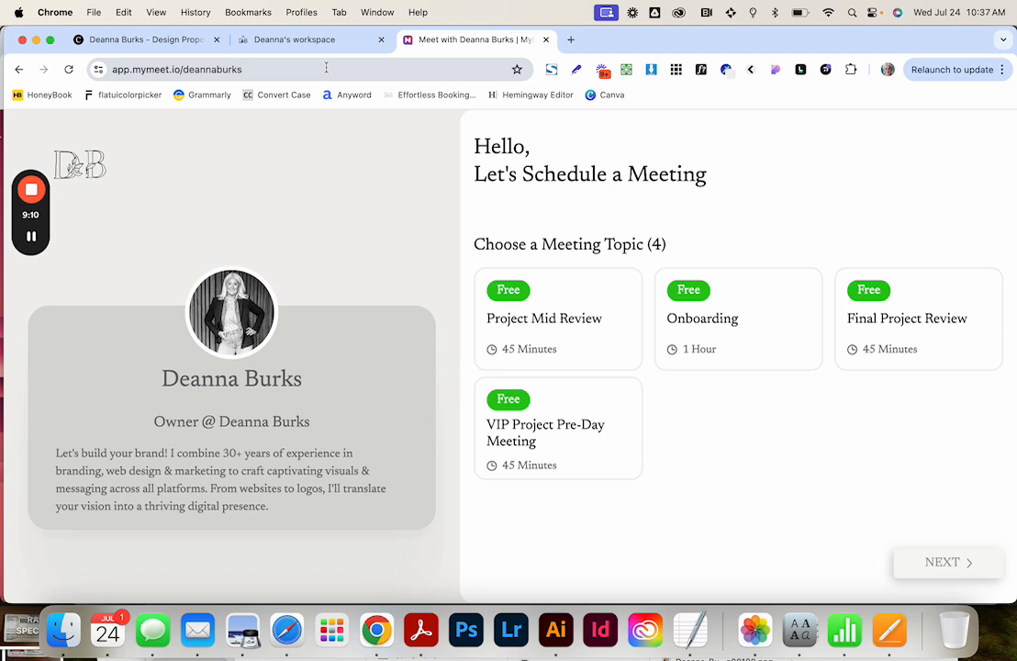
pyautogui.click(584, 316)
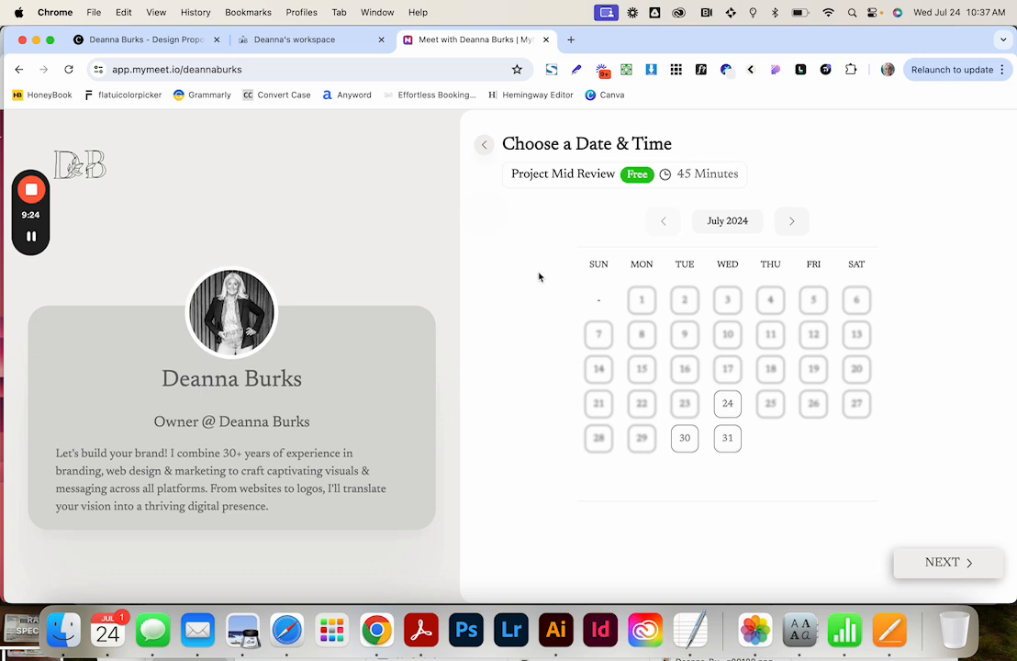
# Step: Switch back to Safari and open the Yep.so landing page builder's home page
pyautogui.click(294, 648)
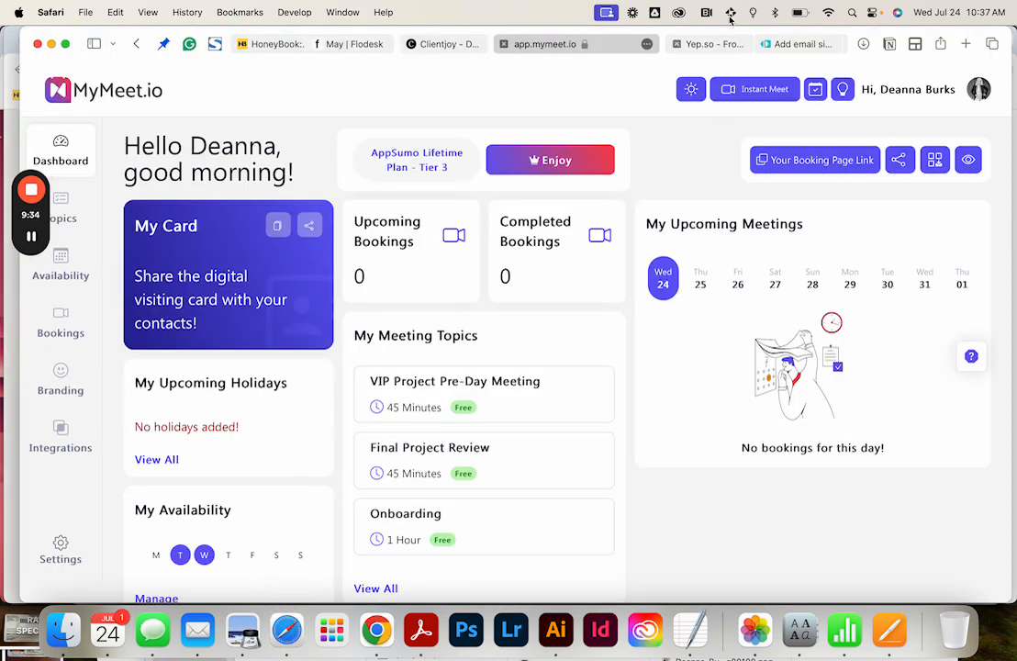
pyautogui.moveTo(715, 46)
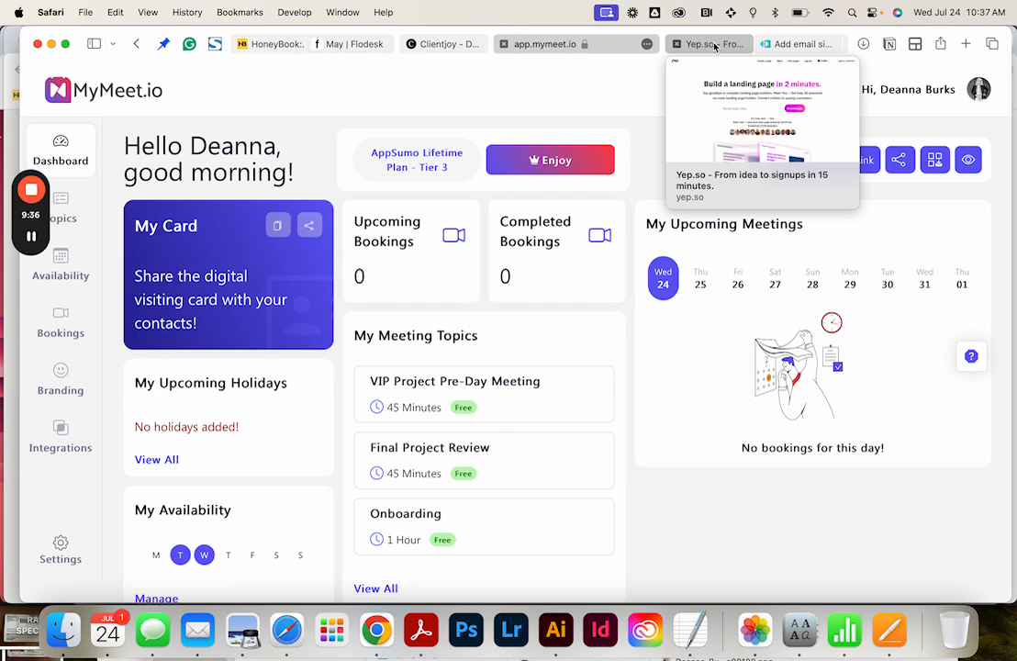
pyautogui.click(716, 46)
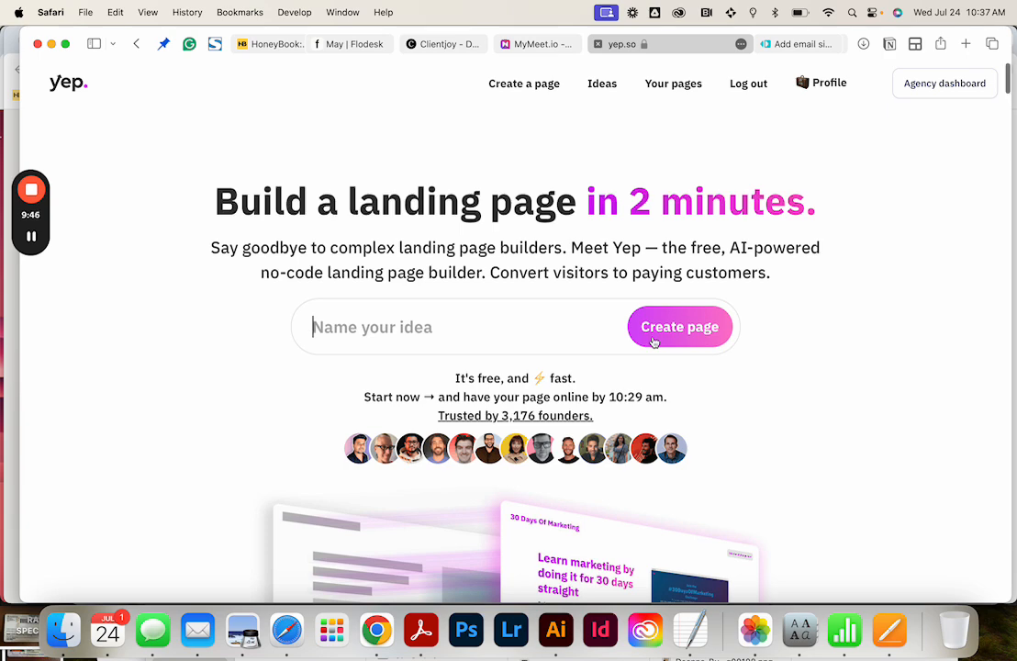
pyautogui.scroll(-1, 654, 342)
pyautogui.scroll(1, 655, 342)
# Step: Name the new landing page idea "Personal Training Booking Page" and create the page
pyautogui.write('Pers')
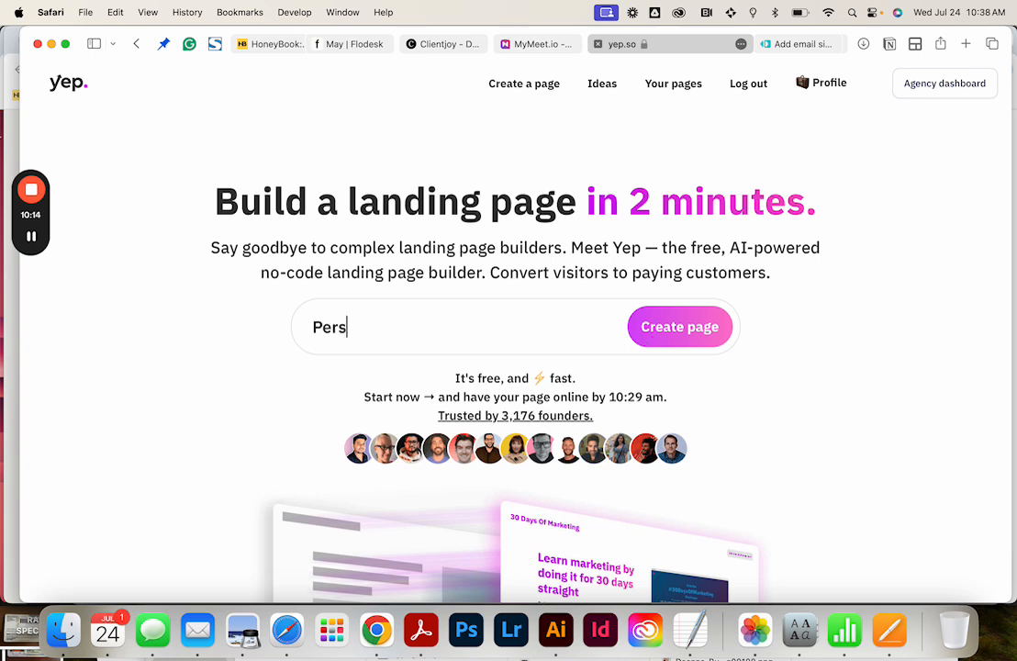
pyautogui.write('onal Traini')
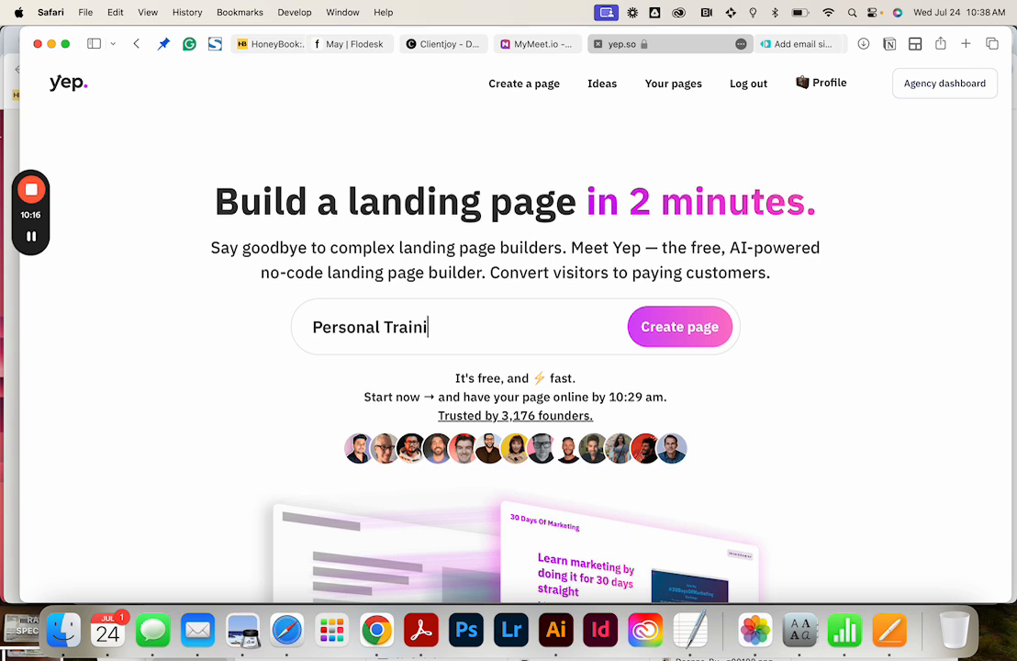
pyautogui.write('ng Booking Page')
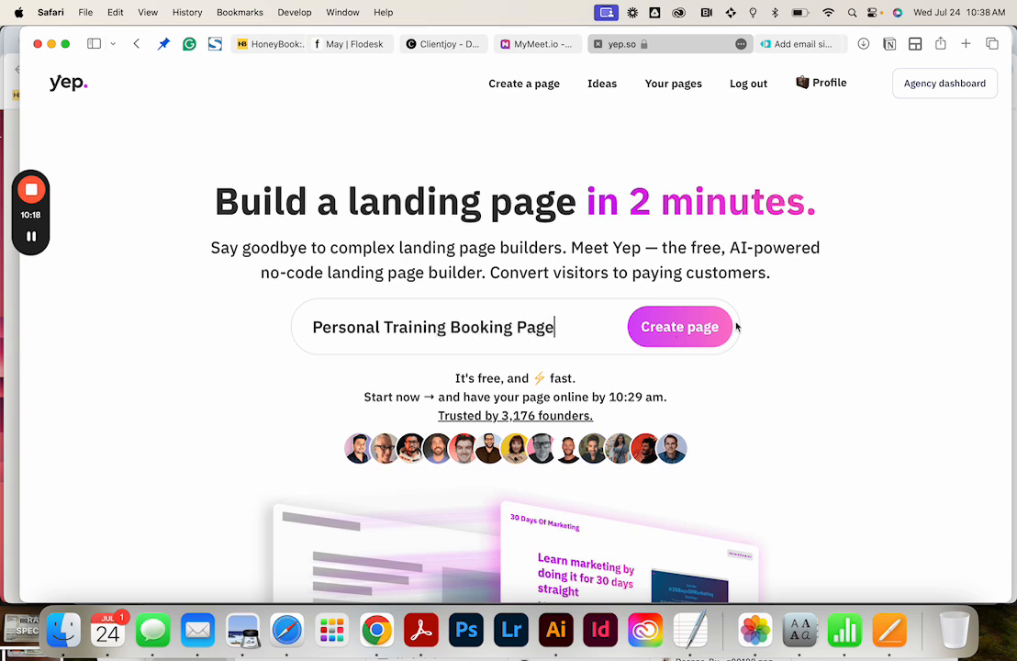
pyautogui.click(690, 333)
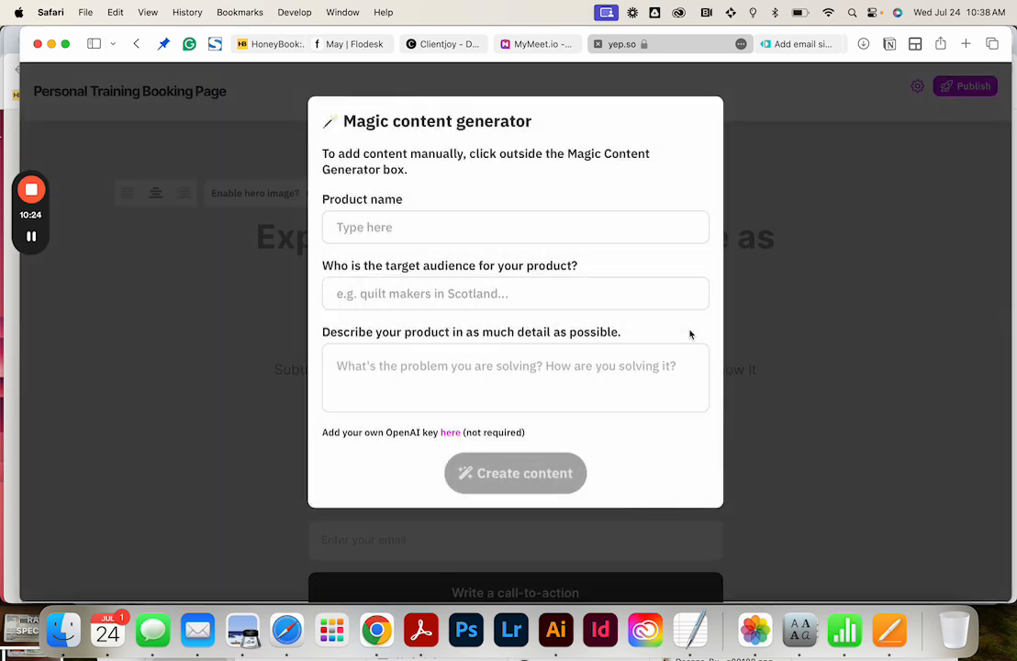
# Step: Enter "Personal Training" as the product name in the Magic content generator
pyautogui.click(426, 227)
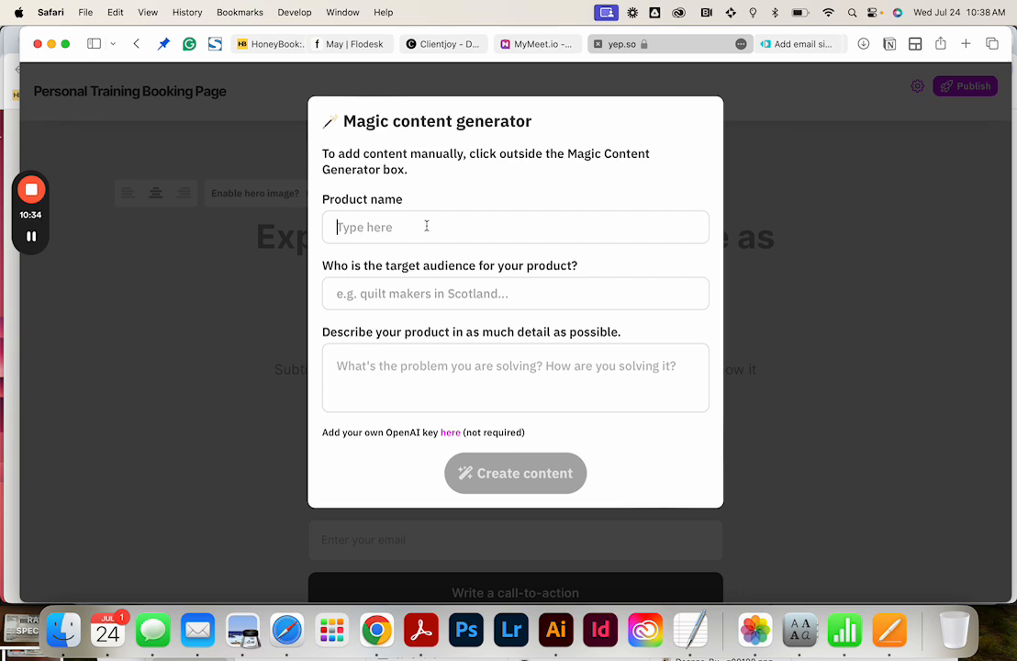
pyautogui.write('Personal Training')
pyautogui.press('Tab')
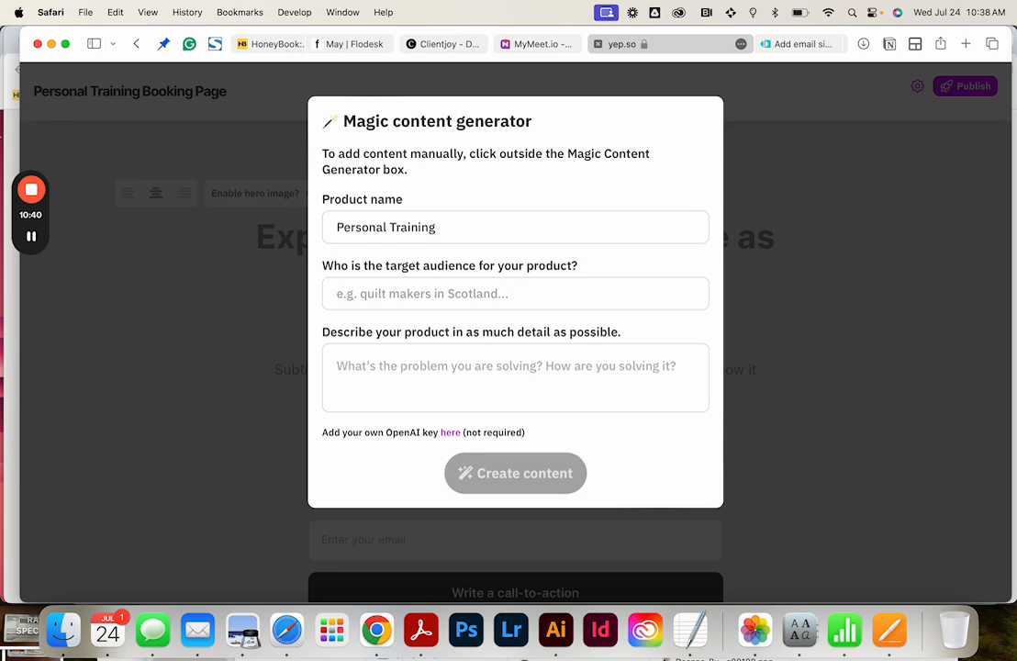
# Step: Describe the target audience as "People who are training for a competition, want to lose weight or general wellness."
pyautogui.write('People who')
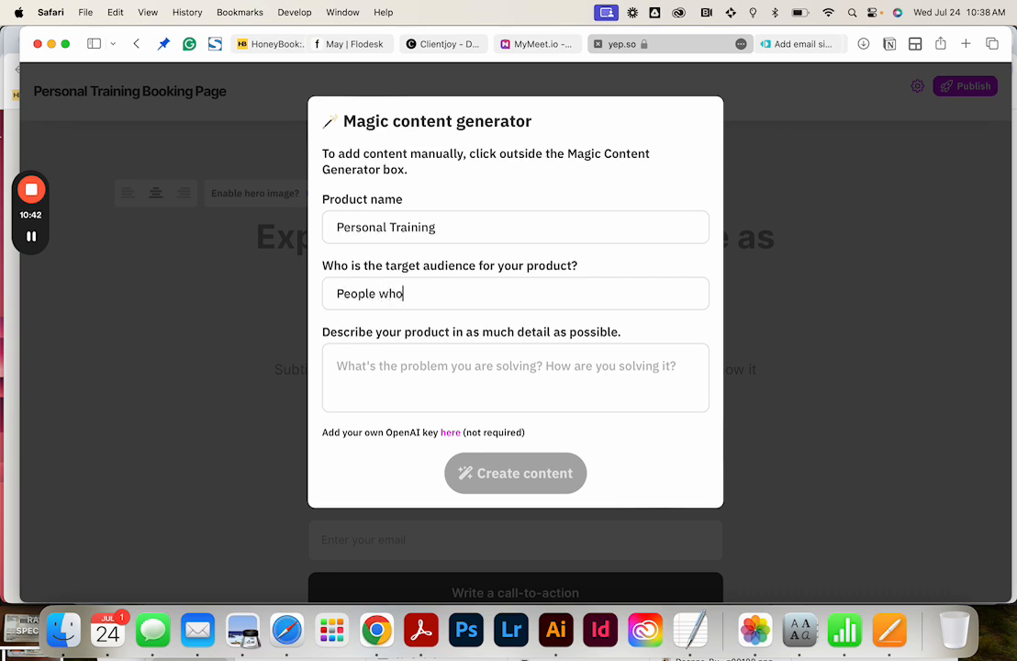
pyautogui.write(' are training for an')
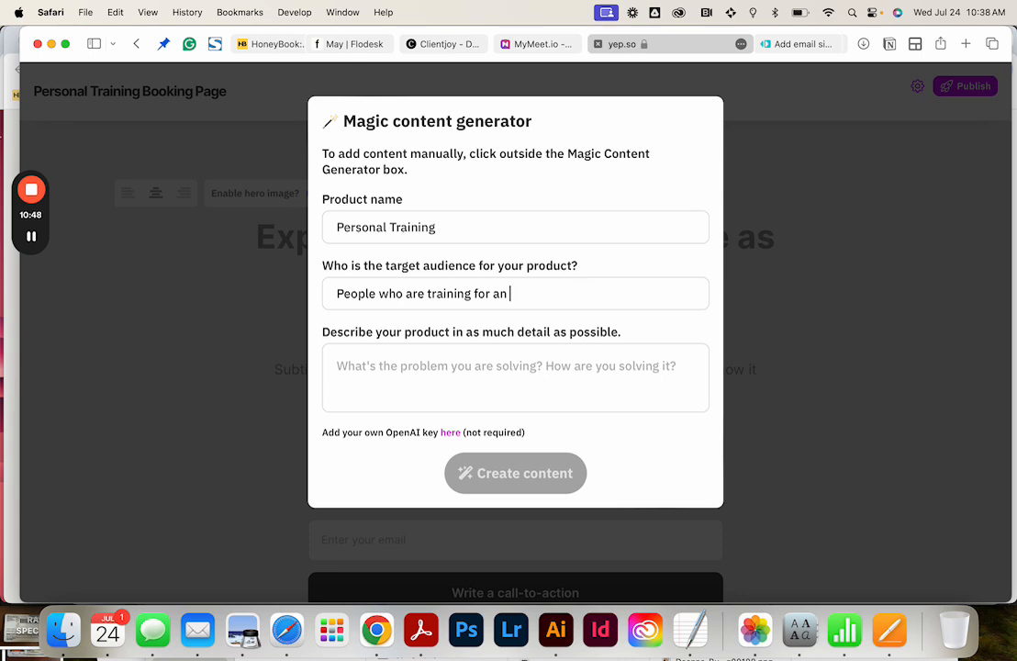
pyautogui.write(' a')
pyautogui.press('BackSpace')
pyautogui.press('BackSpace')
pyautogui.press('BackSpace')
pyautogui.write('competition')
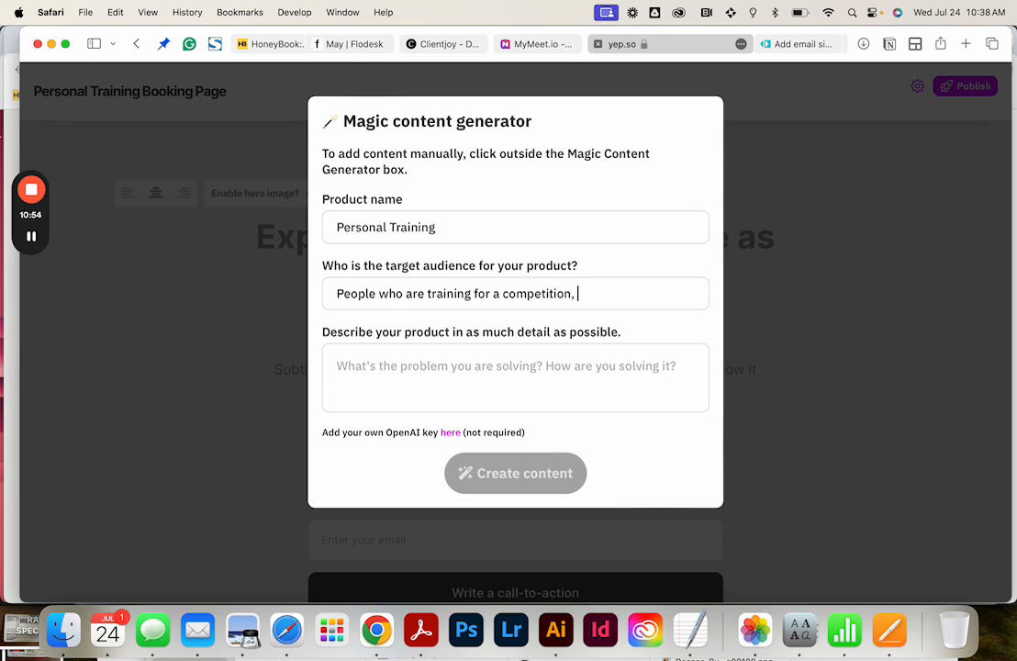
pyautogui.write(', want to lose weight ')
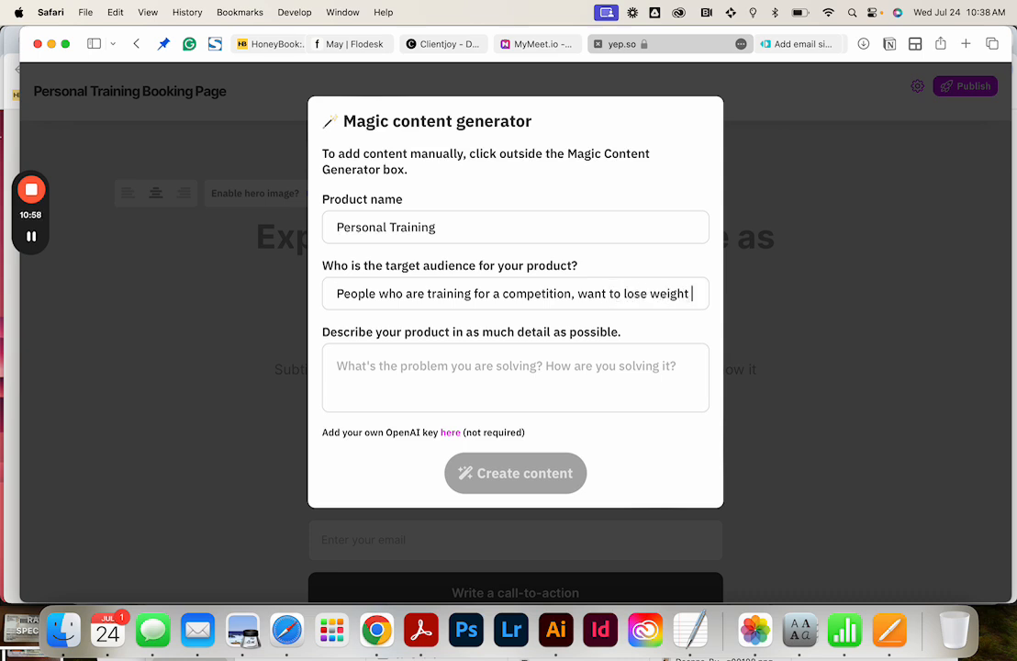
pyautogui.write('or general we')
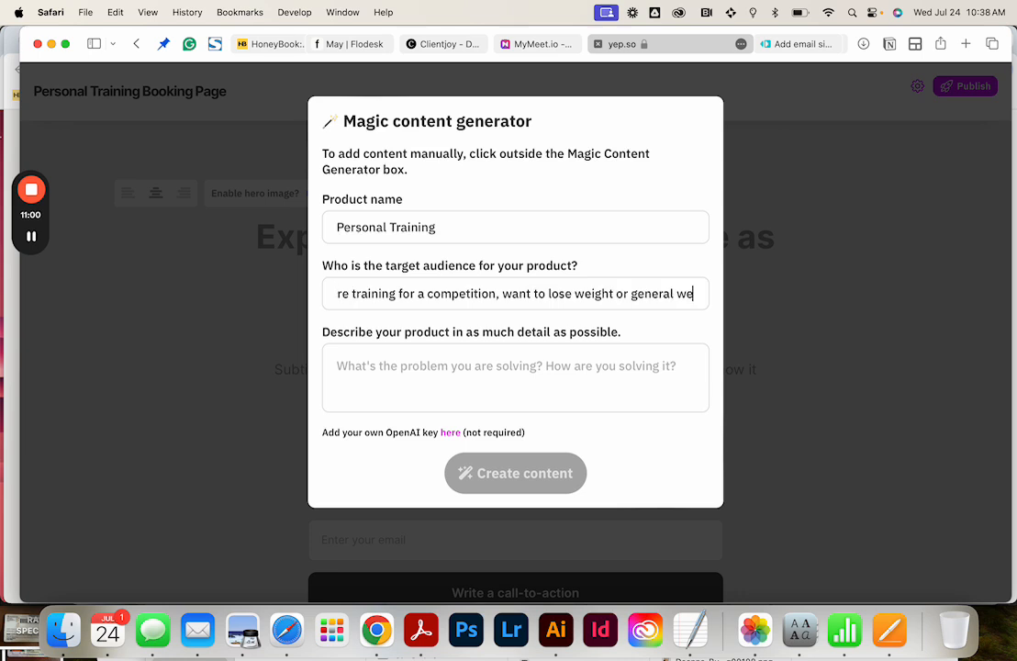
pyautogui.write('llness.')
pyautogui.press('Tab')
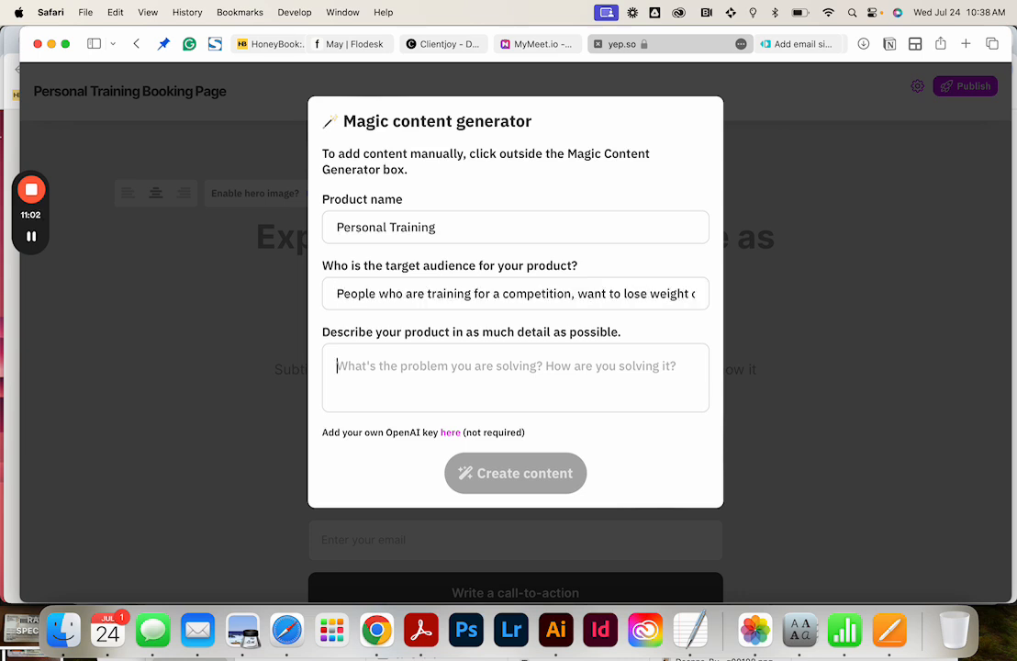
# Step: Begin the product description with "I offer personal training five days a week. It starts with a consultation to discuss your goals. Then we"
pyautogui.write('I')
pyautogui.press('BackSpace')
pyautogui.write('I o')
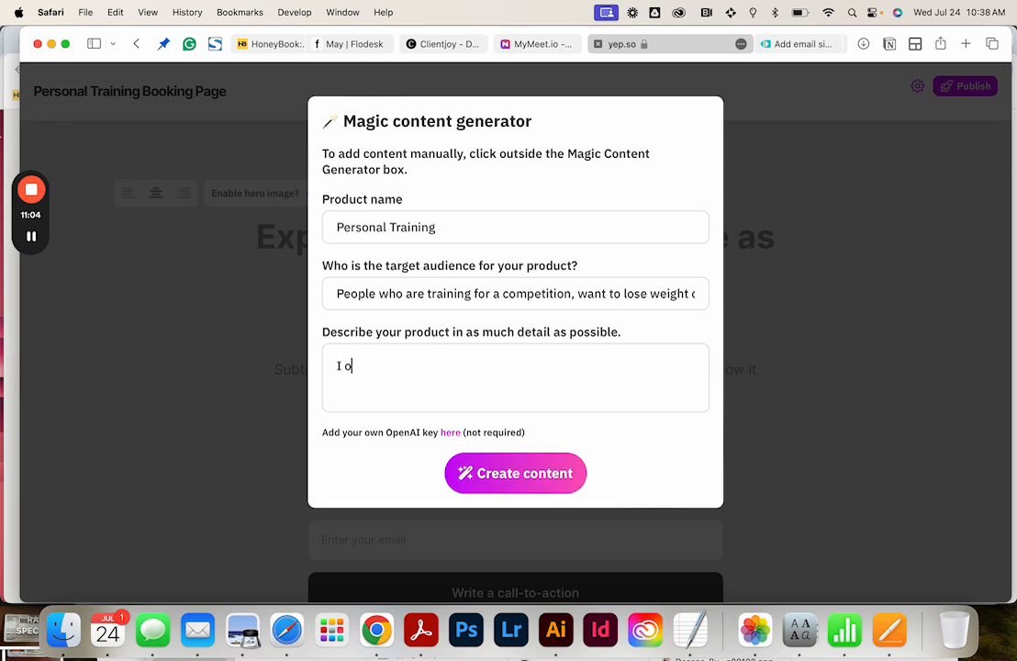
pyautogui.write('ffer personal ')
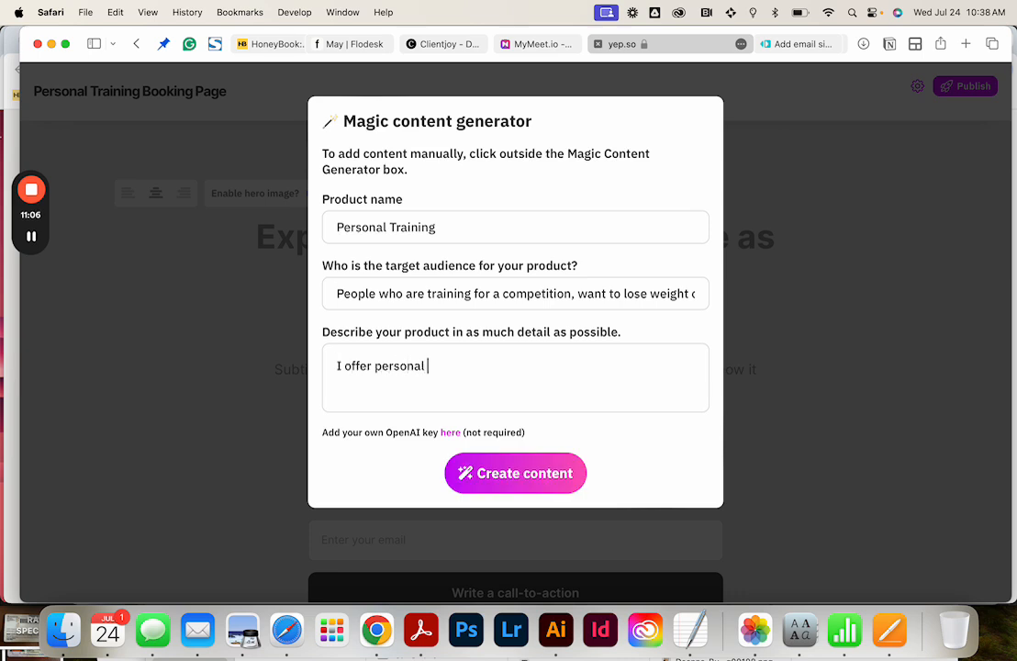
pyautogui.write('training five days a week')
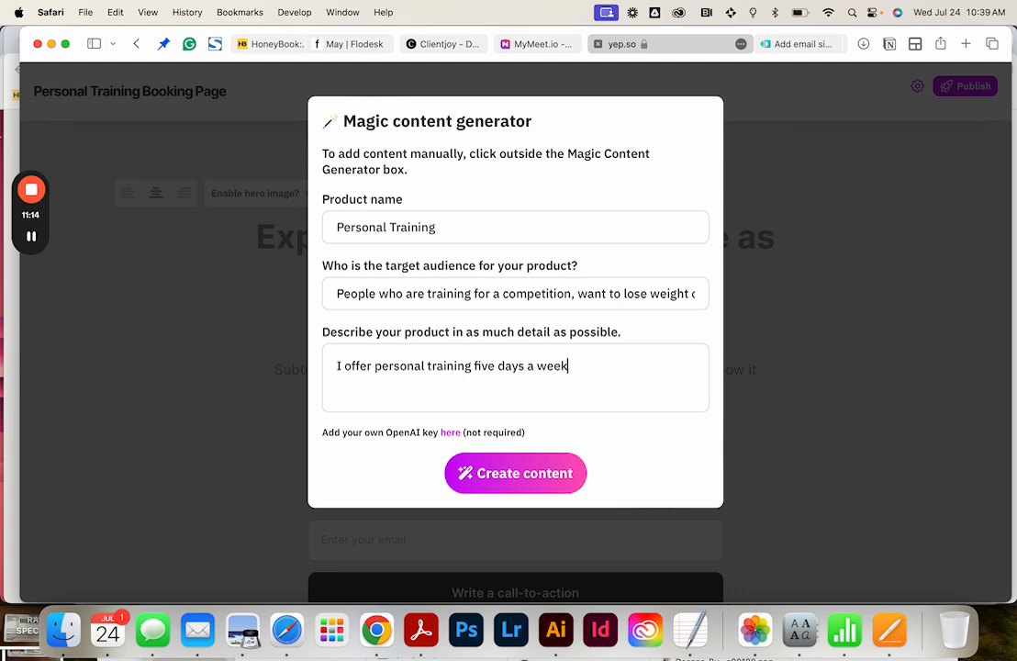
pyautogui.write('. It starts with a ')
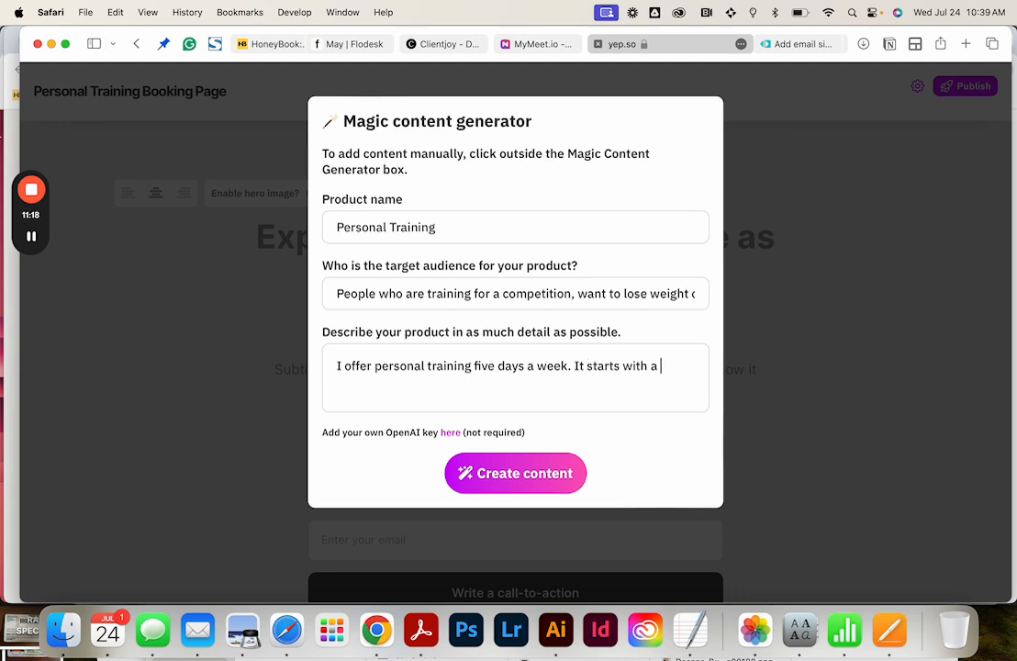
pyautogui.write('consulta')
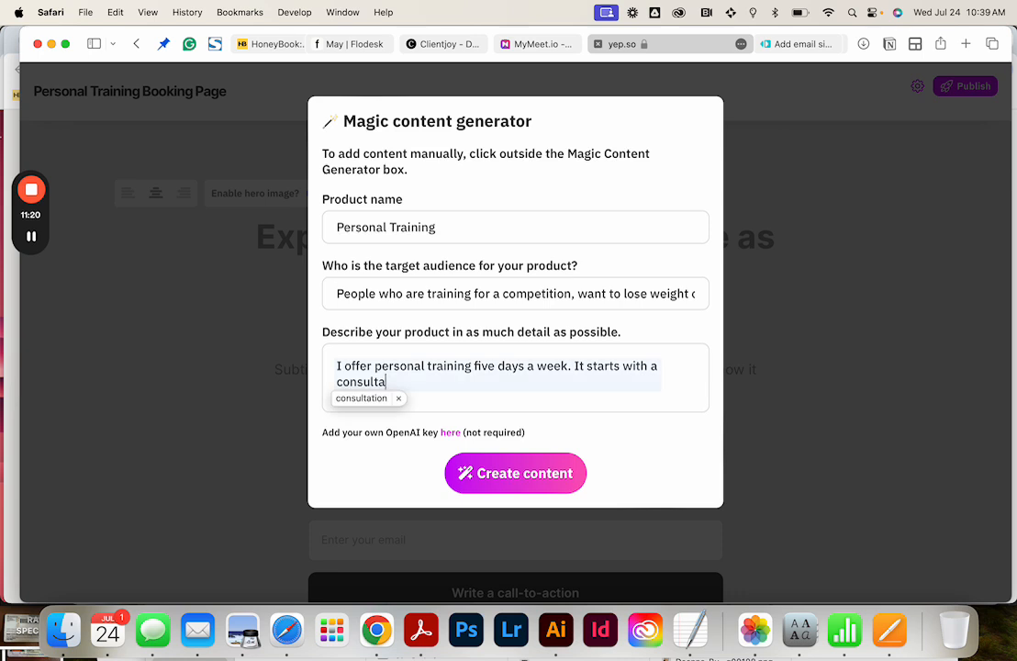
pyautogui.write('tion to ')
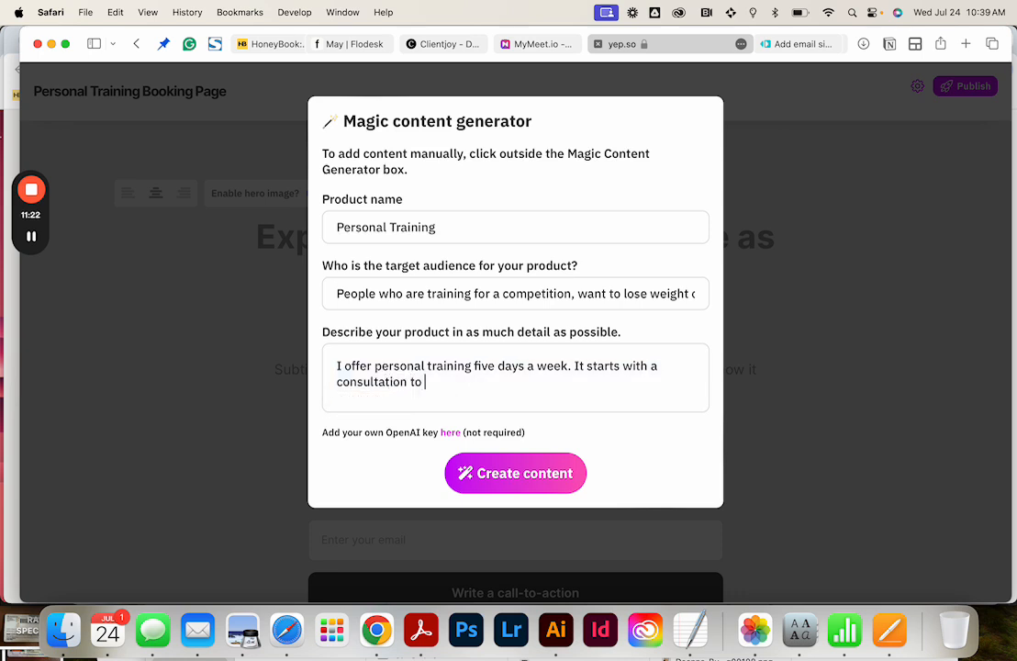
pyautogui.write('discuss yo')
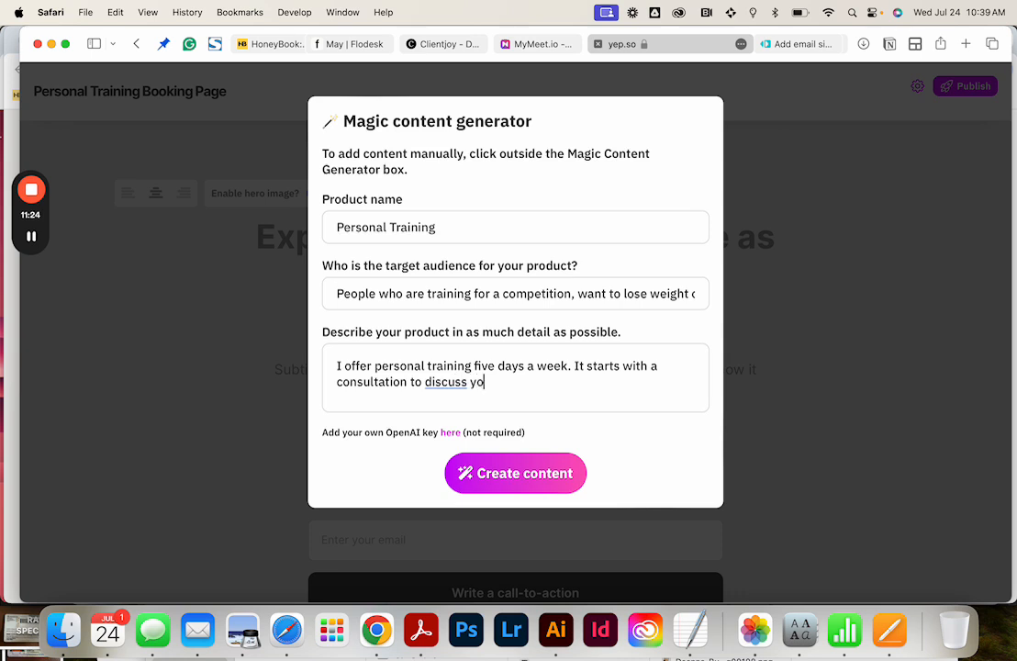
pyautogui.write('ur goals, . Then we ')
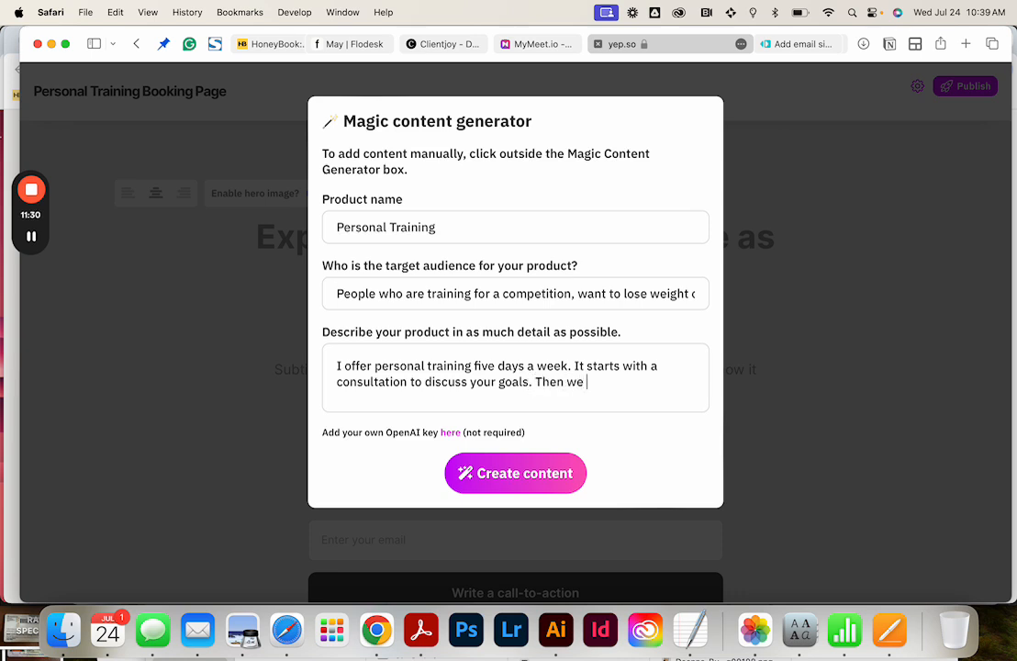
# Step: Finish the description with "do a physical assessment and I prepare your plan for your 12 week program." and generate the page content
pyautogui.write('do a physical a')
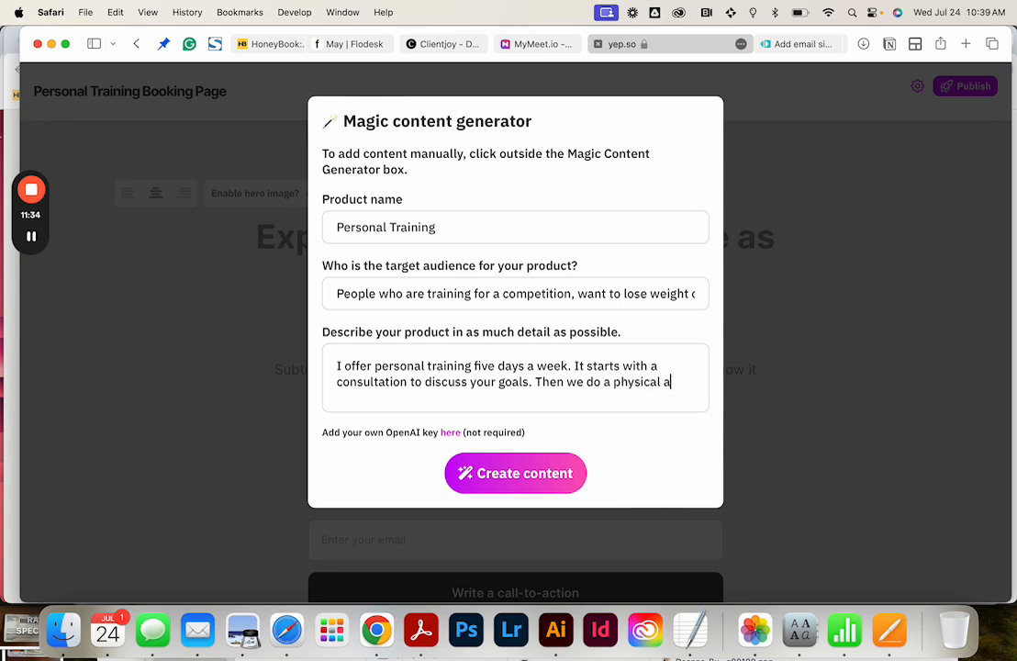
pyautogui.write('ssesment')
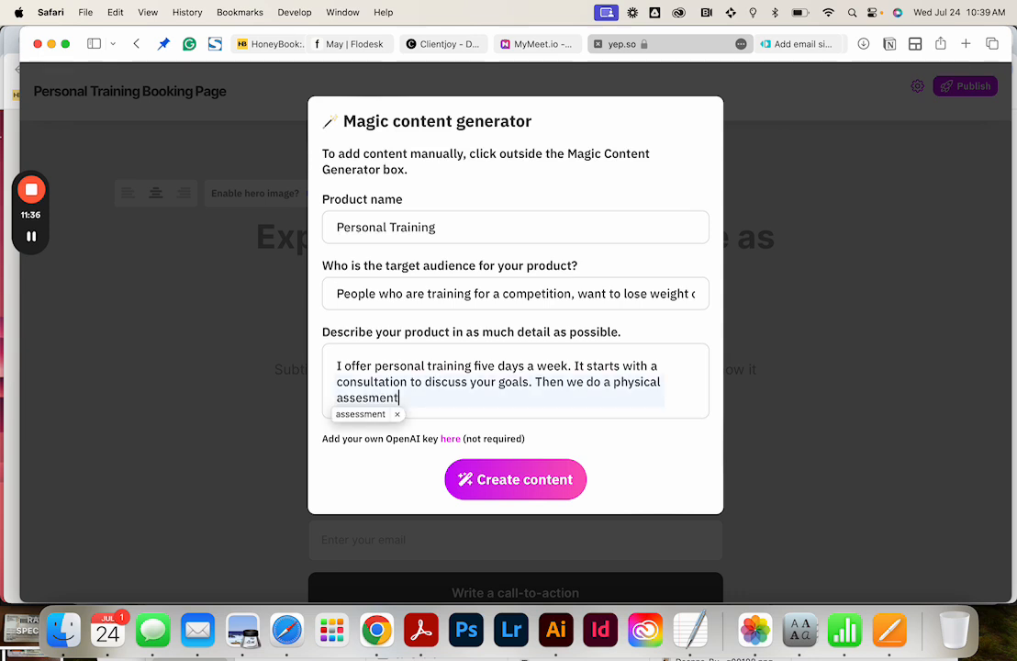
pyautogui.write(' and ')
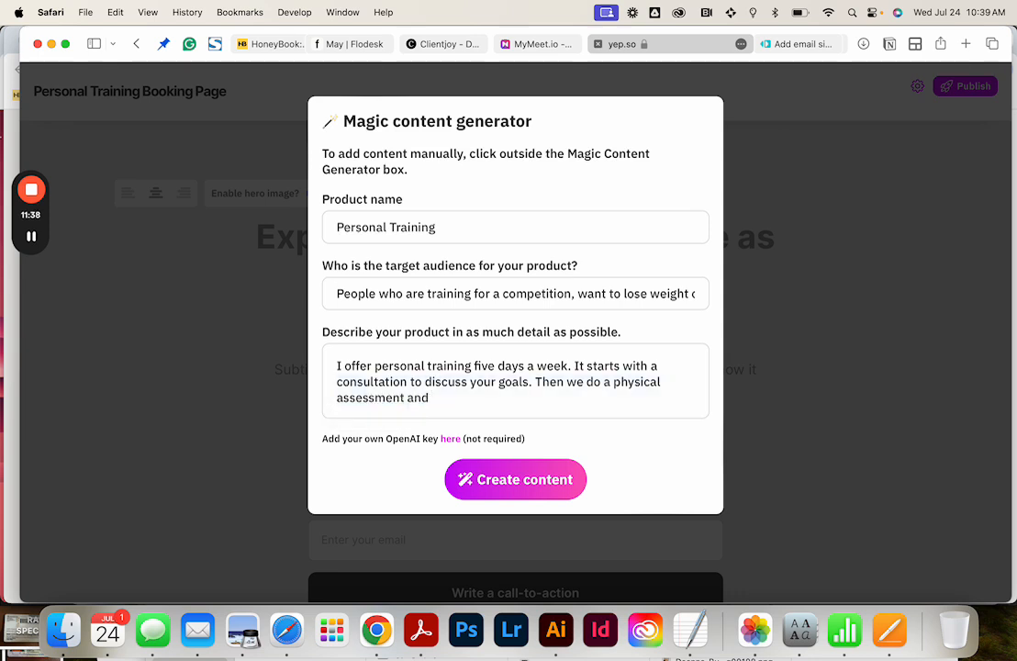
pyautogui.write('I prepare your ')
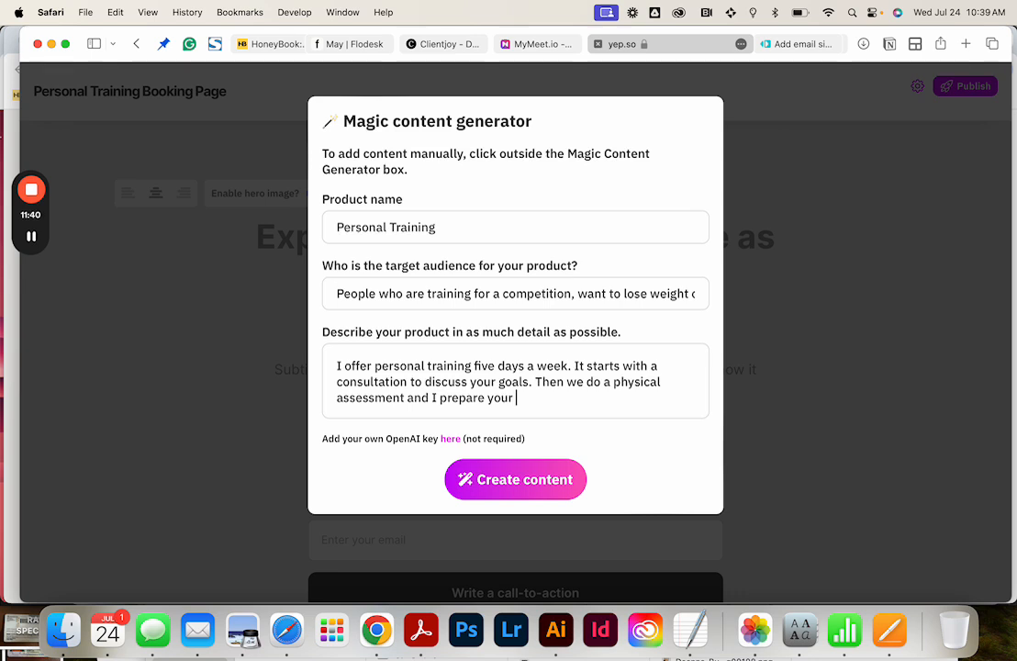
pyautogui.write('plan for your')
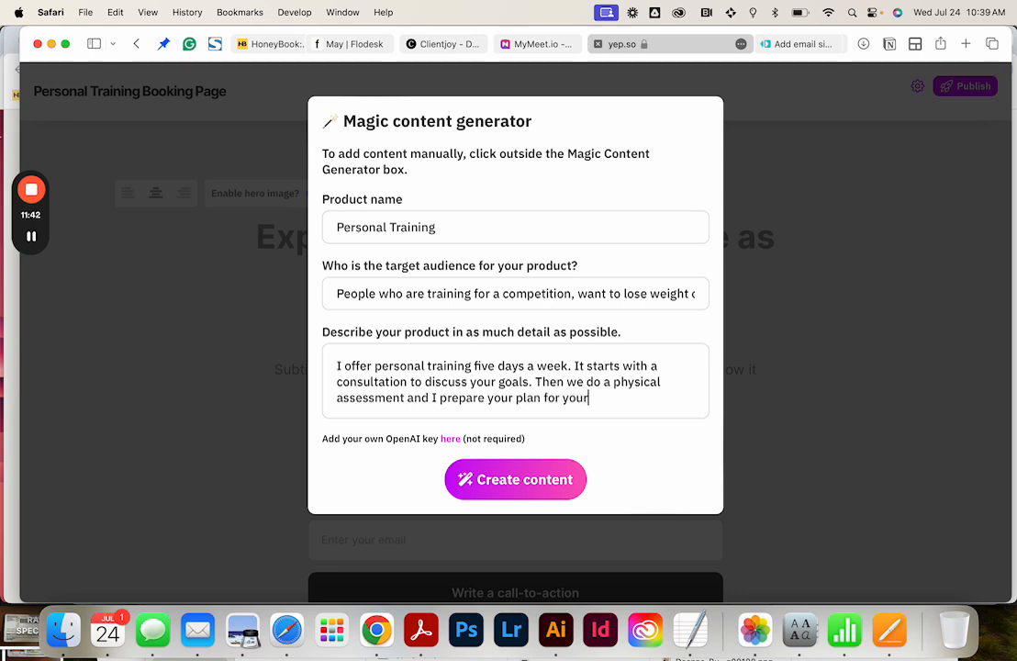
pyautogui.write(' 12 week program.')
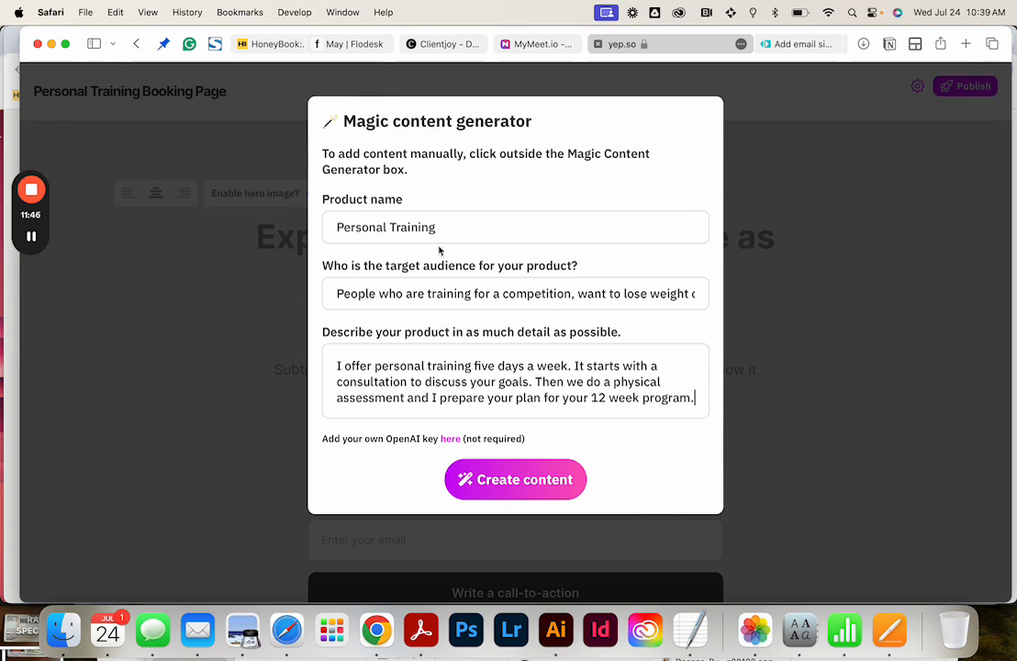
pyautogui.click(531, 479)
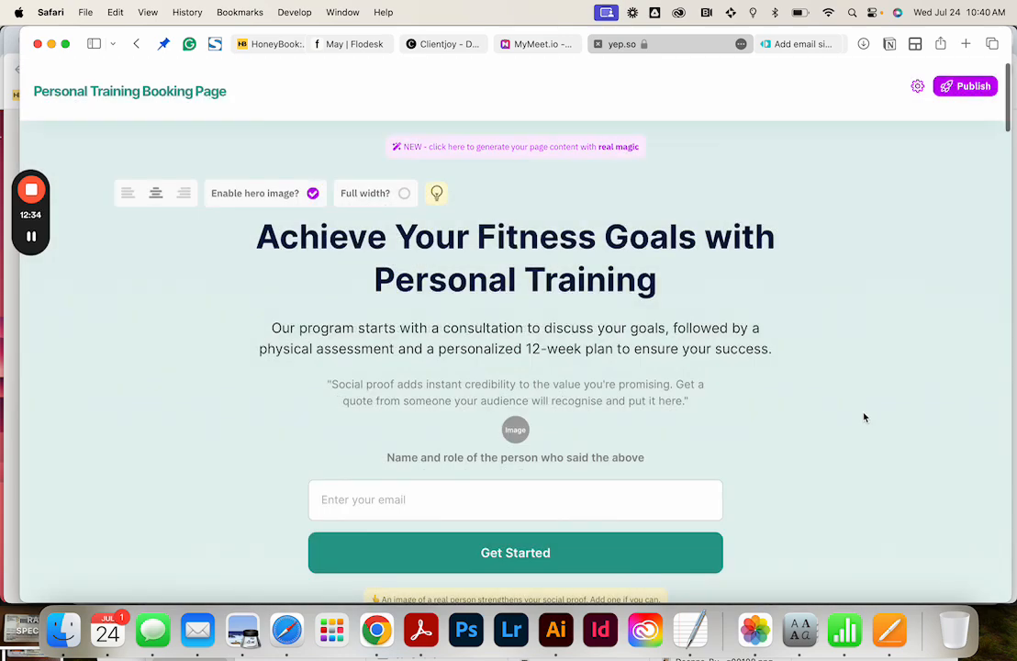
# Step: Review the generated landing page's hero image and the How it works sections on consultation, physical assessment and the 12-week program
pyautogui.scroll(-10, 864, 418)
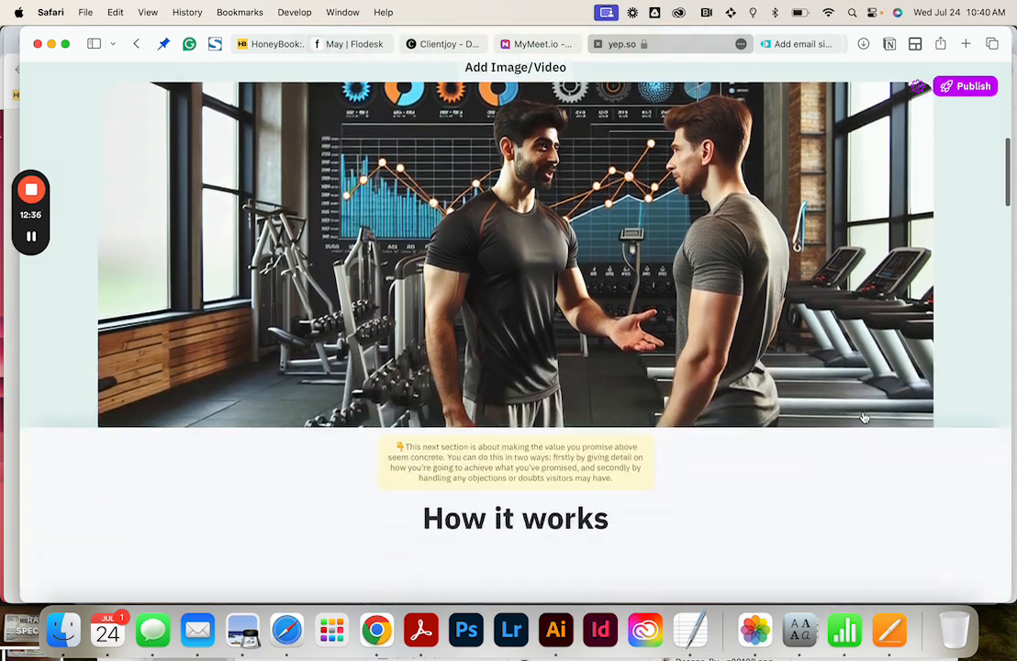
pyautogui.scroll(4, 864, 417)
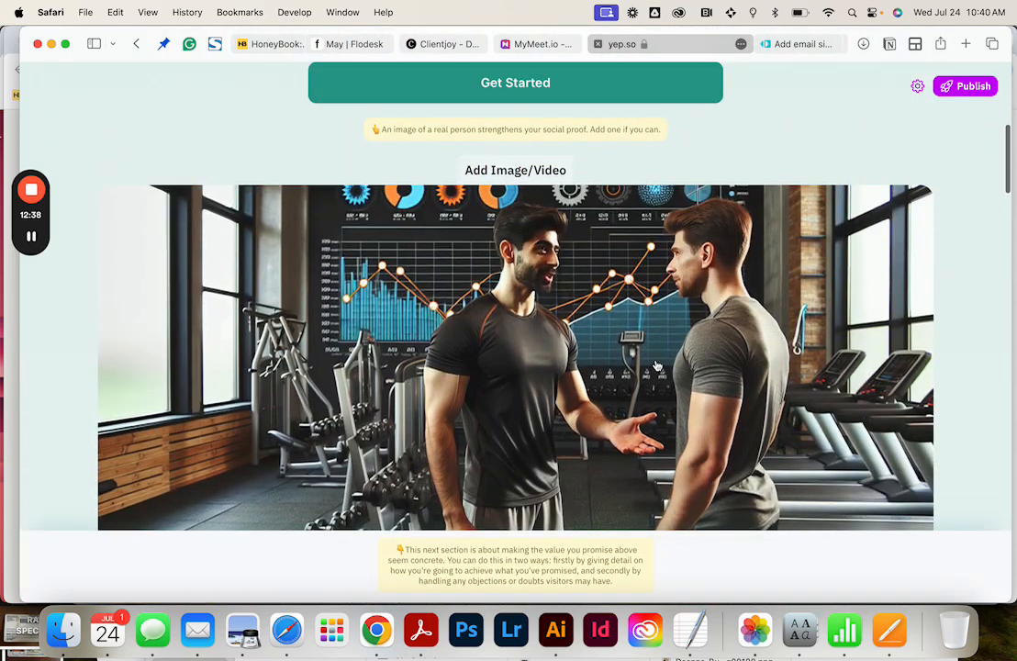
pyautogui.scroll(-8, 632, 364)
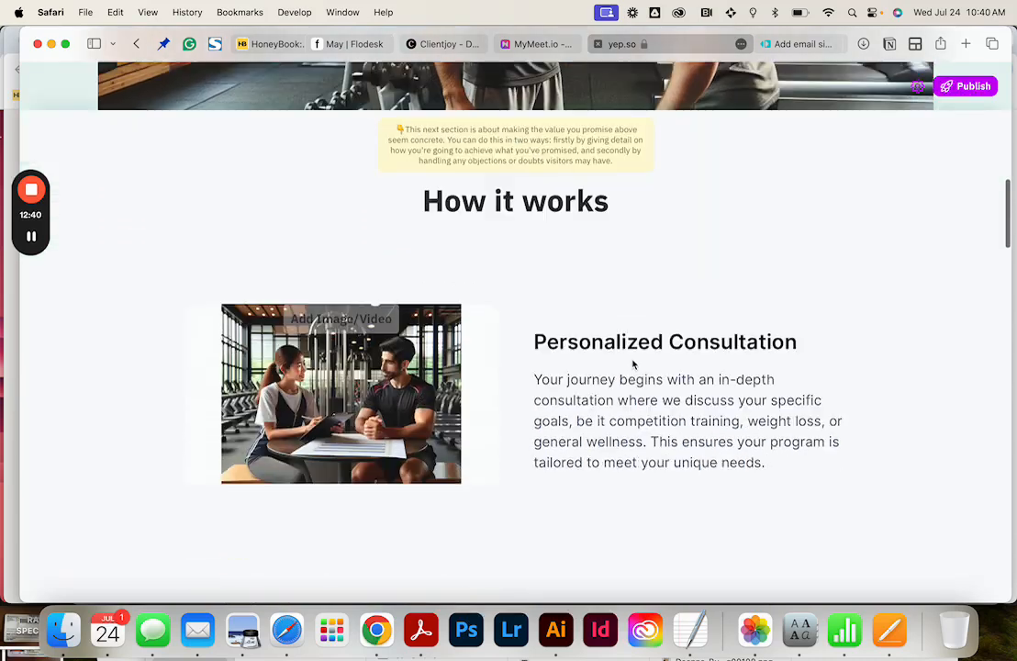
pyautogui.scroll(-2, 632, 364)
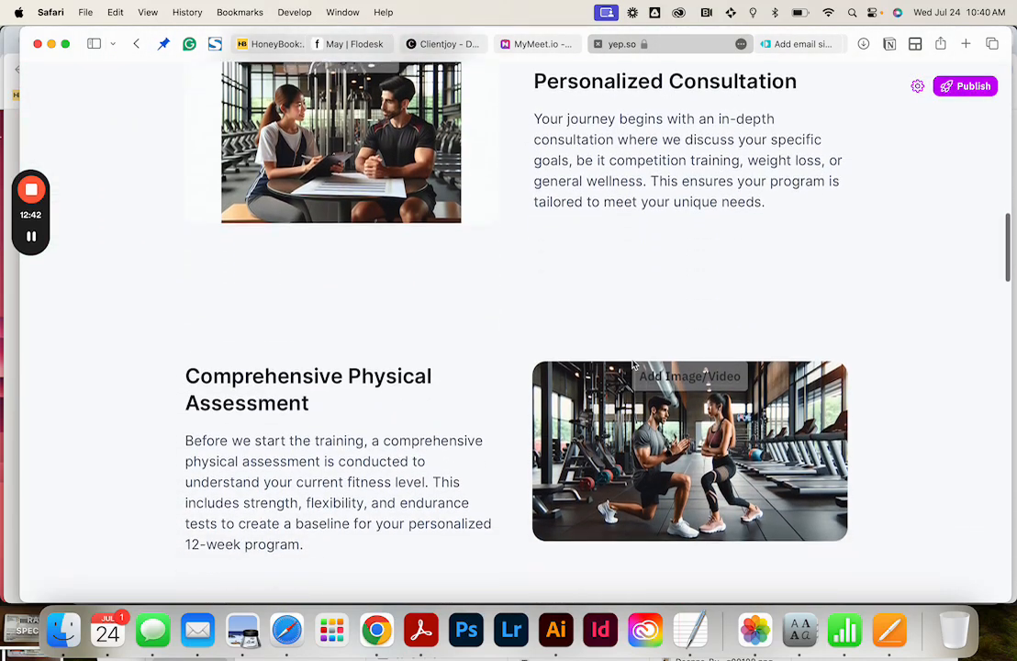
pyautogui.scroll(-10, 632, 365)
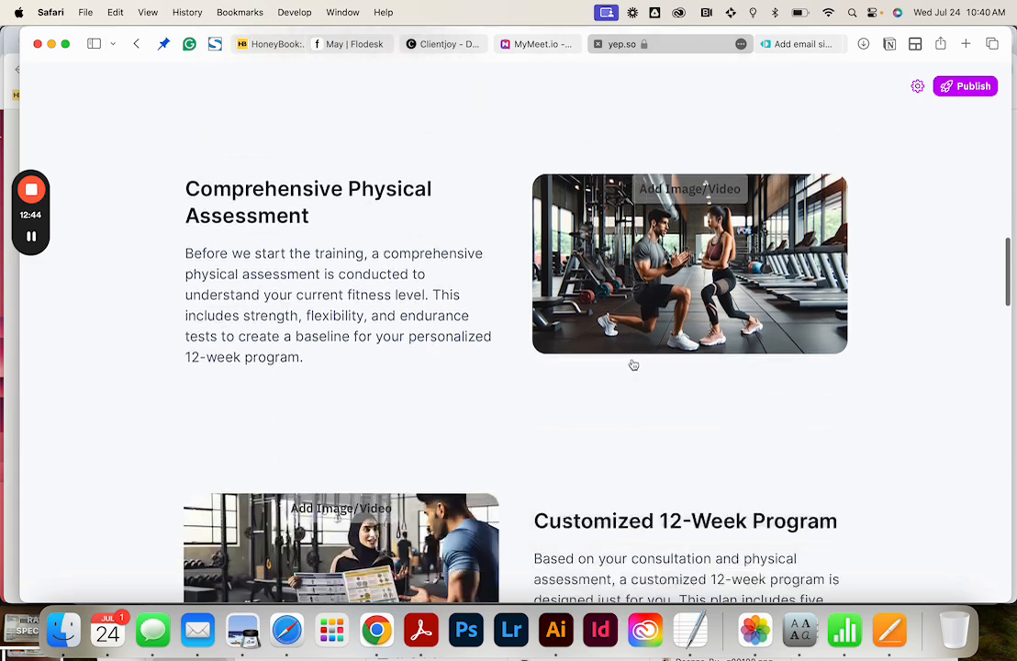
# Step: Examine the generated pricing plans, Frequently Asked Questions, sign-up section and founder's letter on the landing page
pyautogui.scroll(-20, 631, 361)
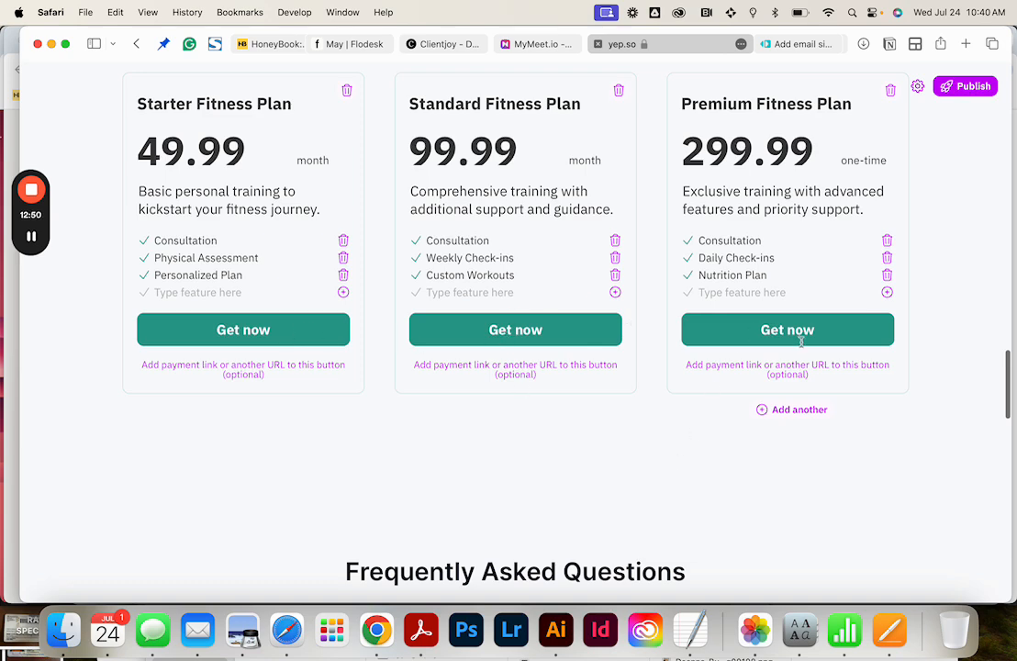
pyautogui.scroll(-2, 799, 340)
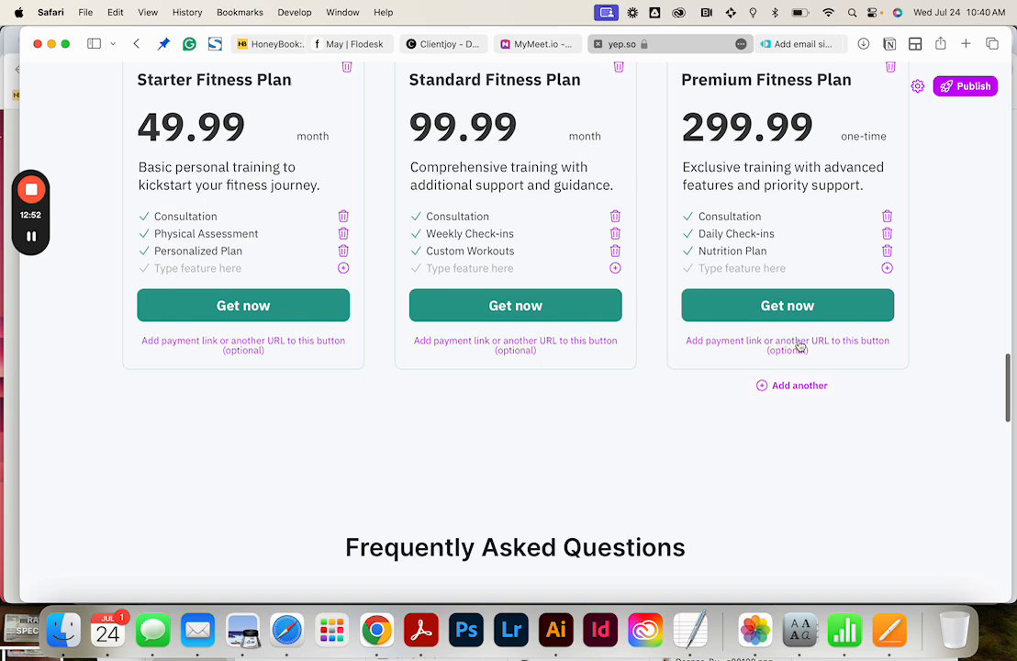
pyautogui.scroll(-10, 799, 346)
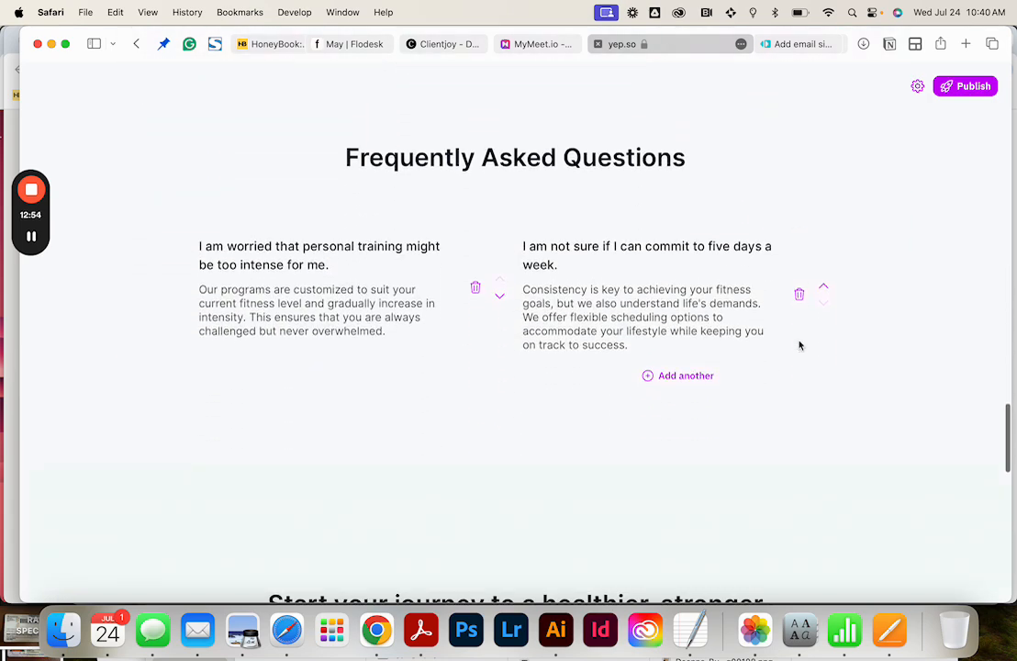
pyautogui.scroll(-10, 800, 346)
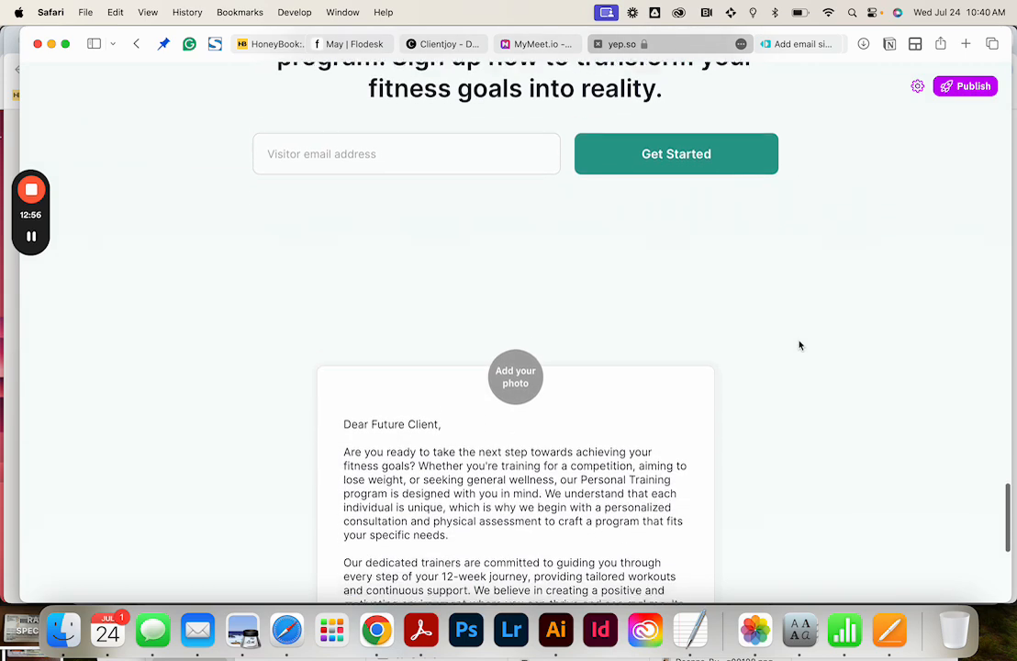
pyautogui.scroll(-4, 786, 317)
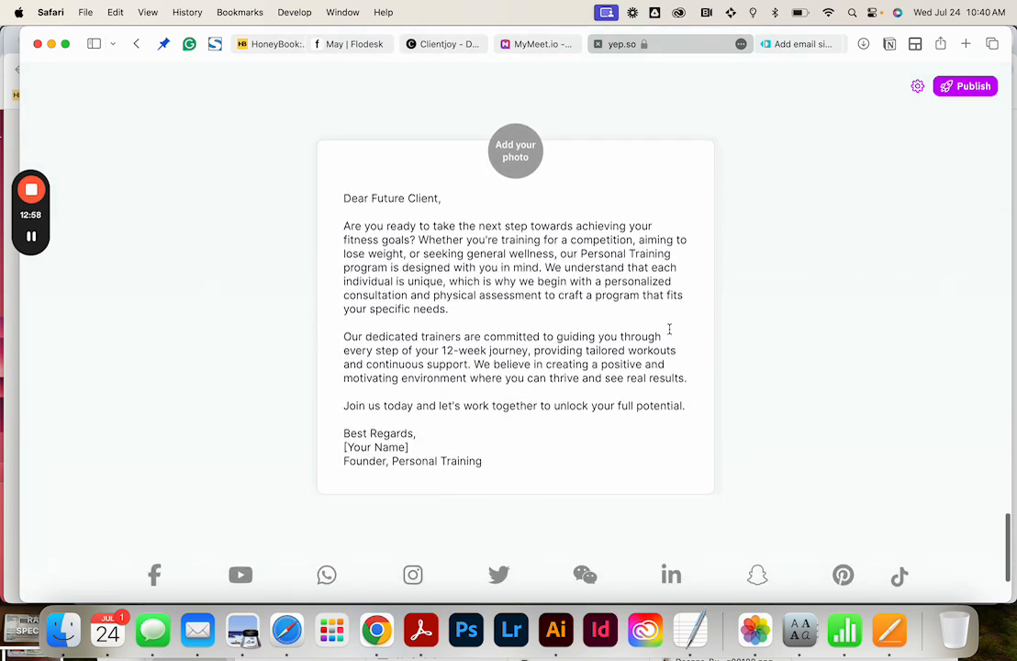
pyautogui.scroll(-3, 670, 330)
pyautogui.scroll(20, 632, 470)
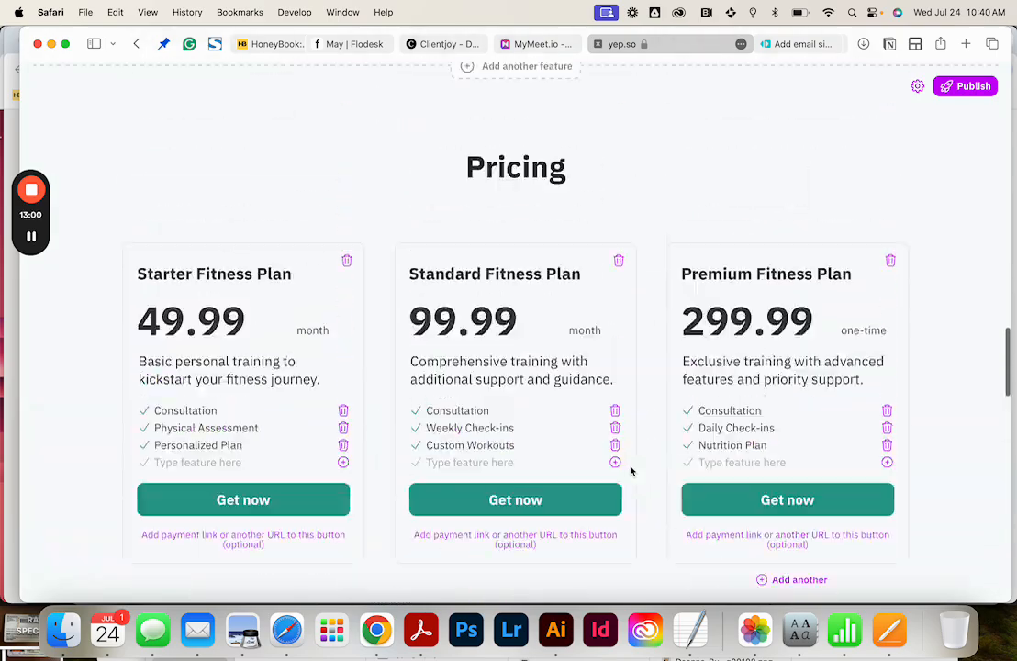
# Step: Make the landing page's hero image full width and check the whole page down to the social media links
pyautogui.scroll(15, 631, 471)
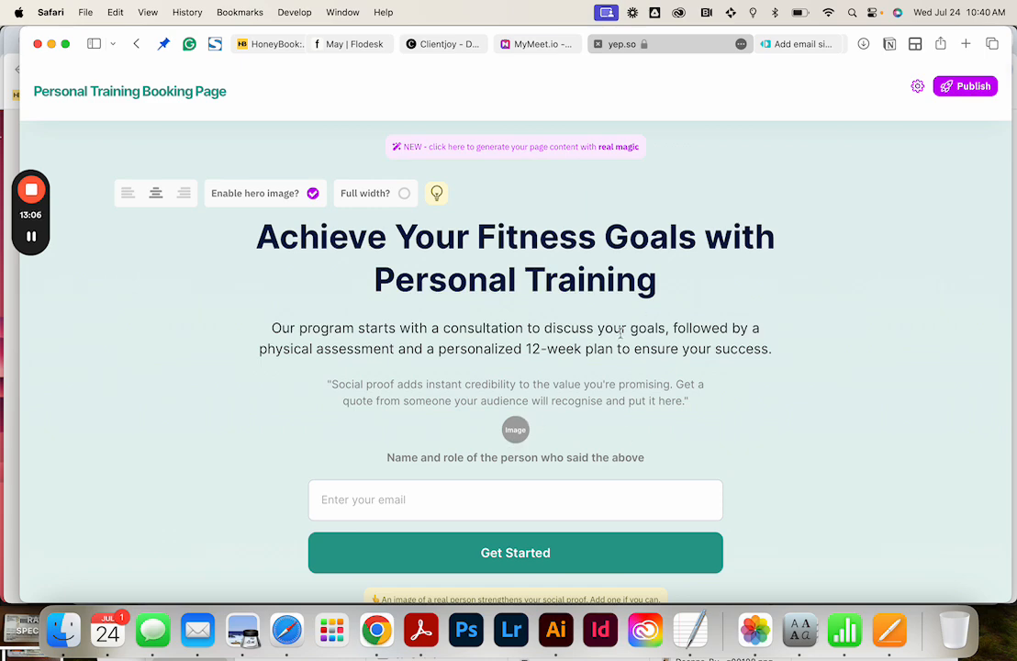
pyautogui.click(404, 193)
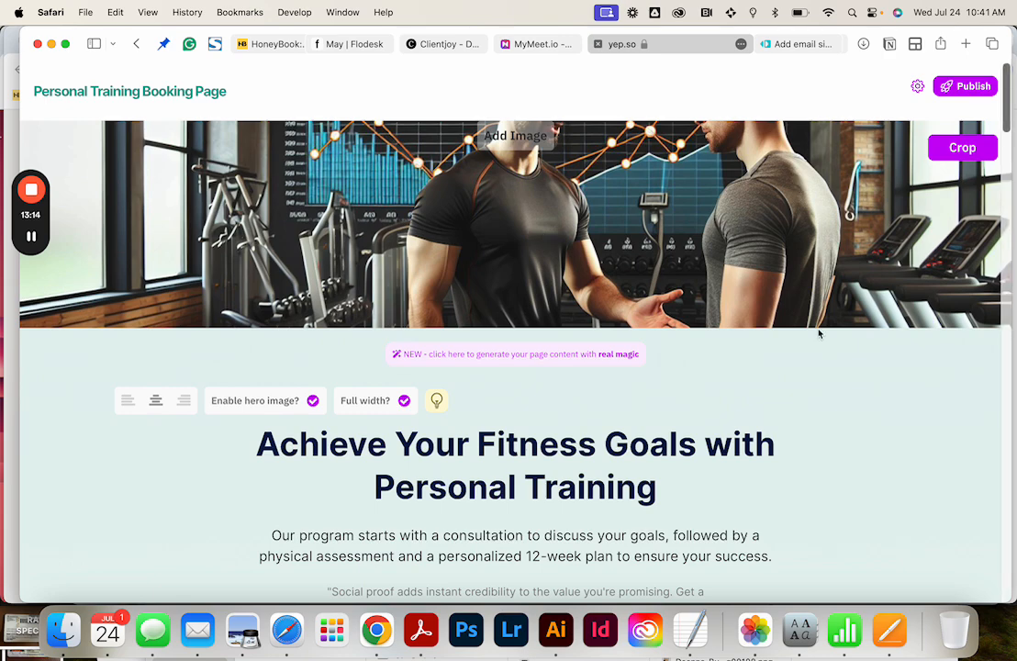
pyautogui.scroll(-3, 816, 421)
pyautogui.scroll(-8, 816, 421)
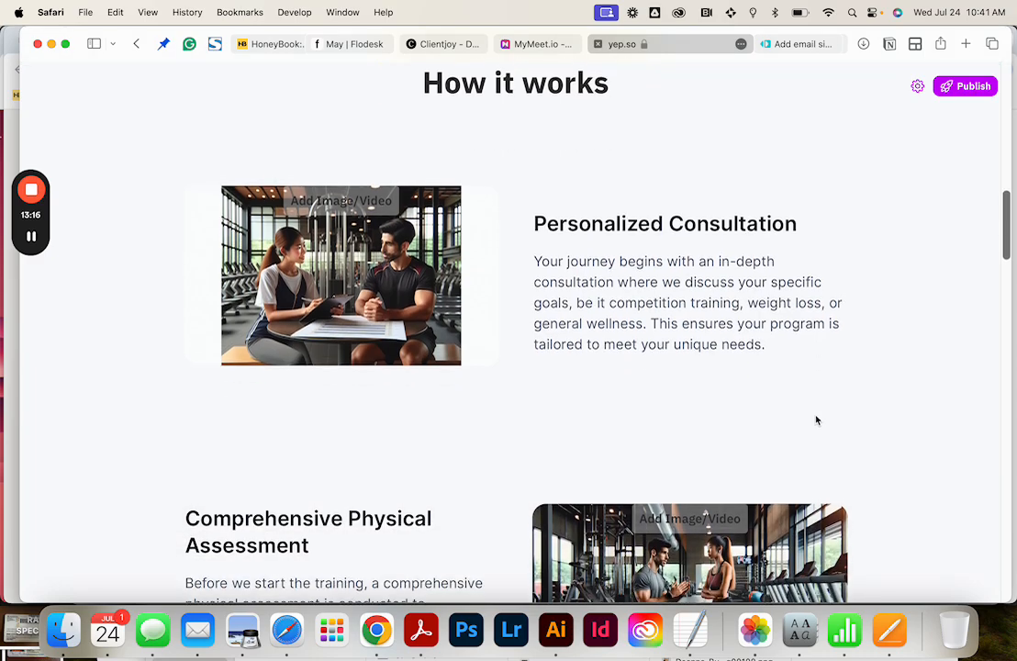
pyautogui.scroll(-15, 816, 420)
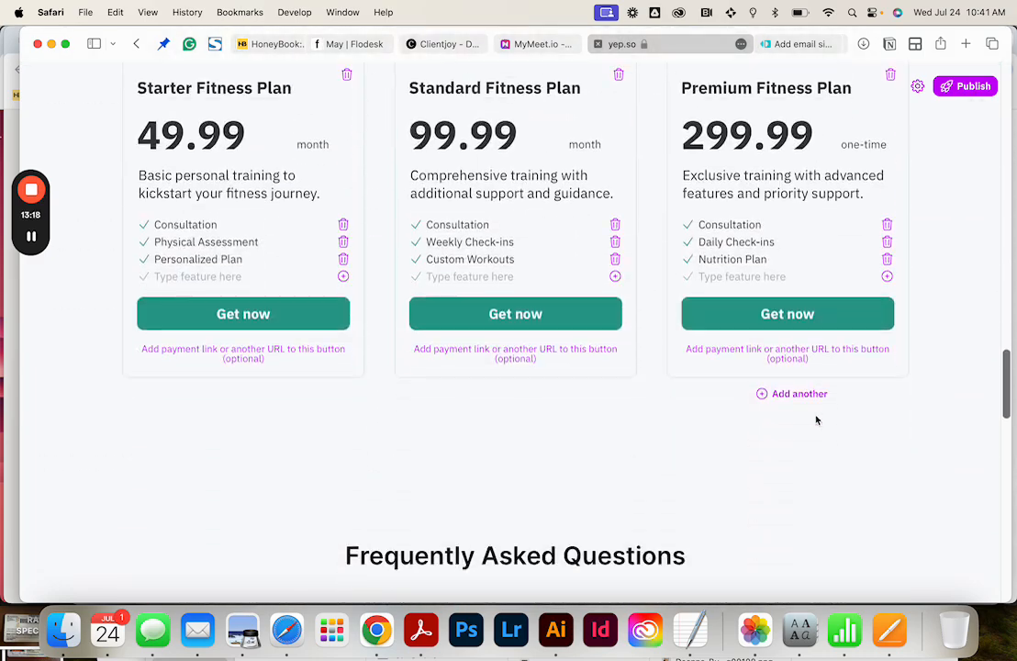
pyautogui.scroll(-10, 817, 421)
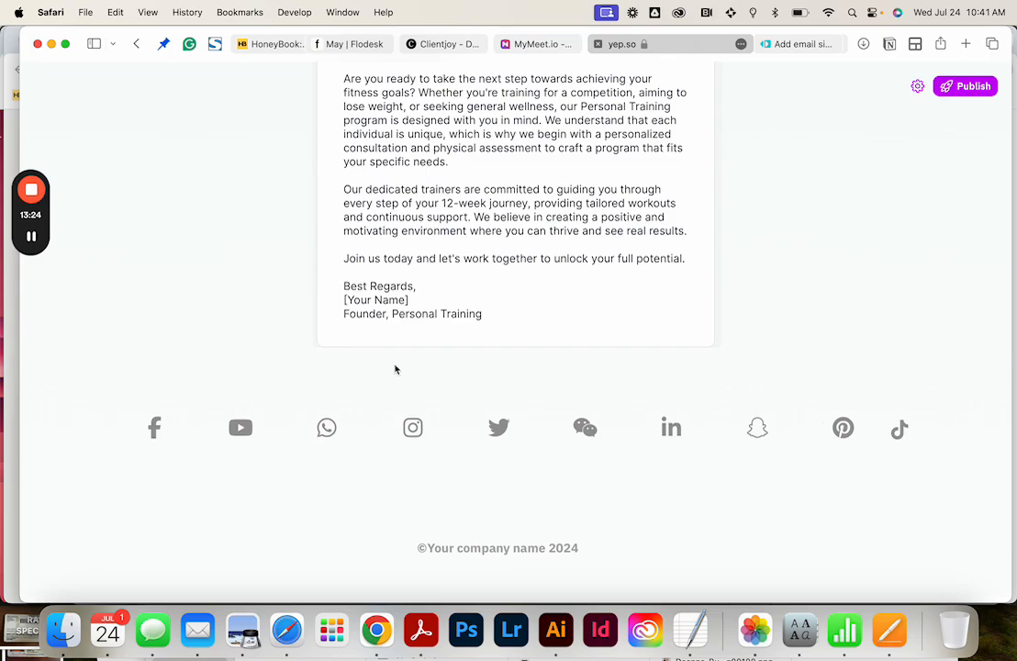
pyautogui.scroll(20, 818, 298)
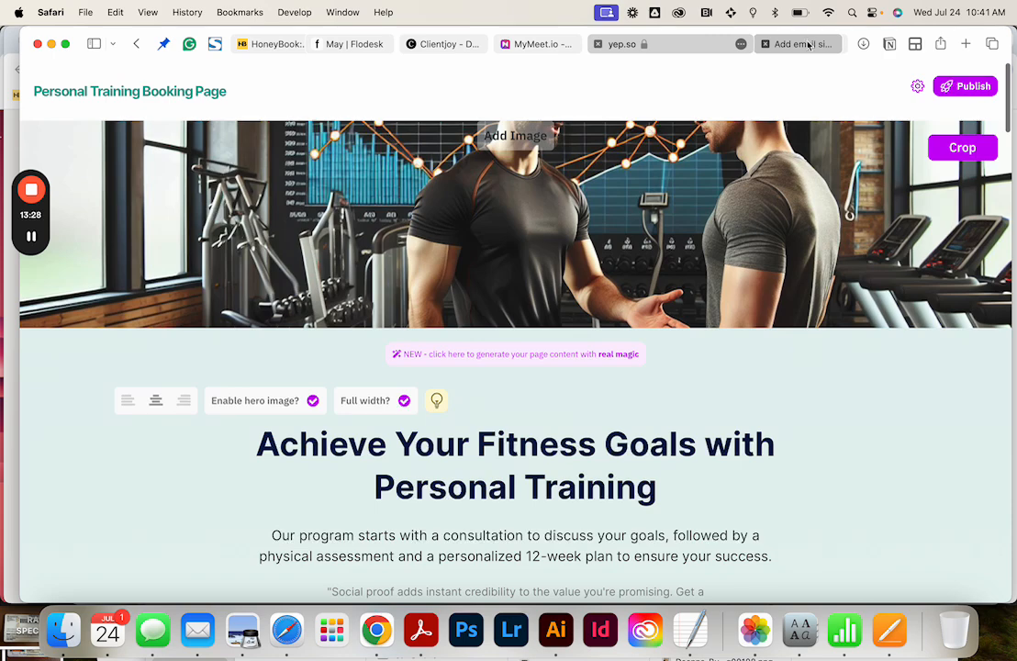
# Step: Switch to MySignature and review the email signature's general details, contacts, custom fields and preview
pyautogui.click(803, 43)
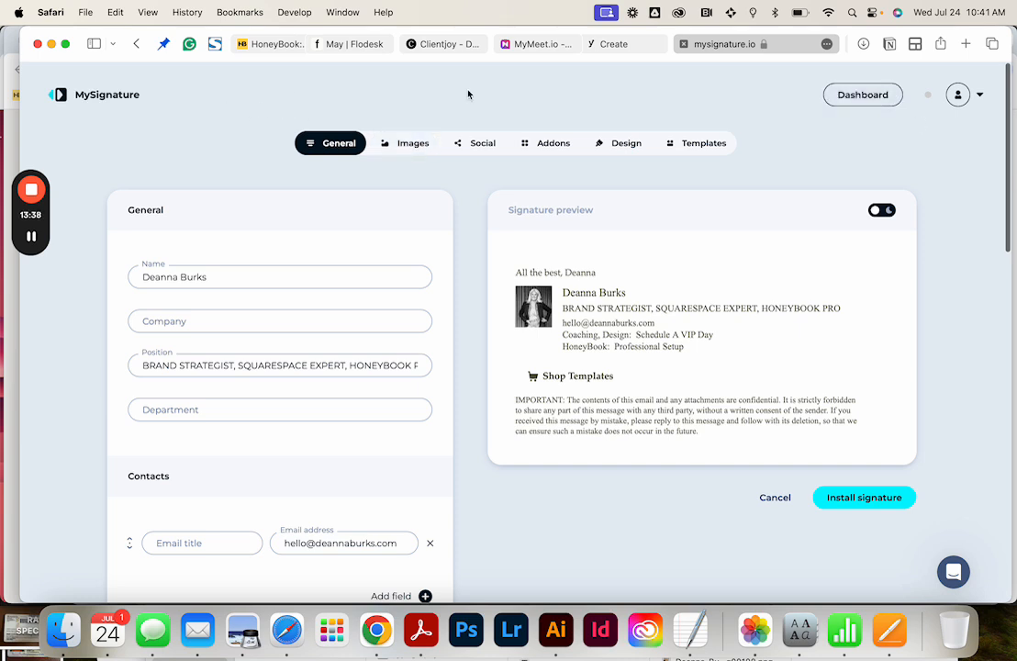
pyautogui.scroll(-3, 931, 382)
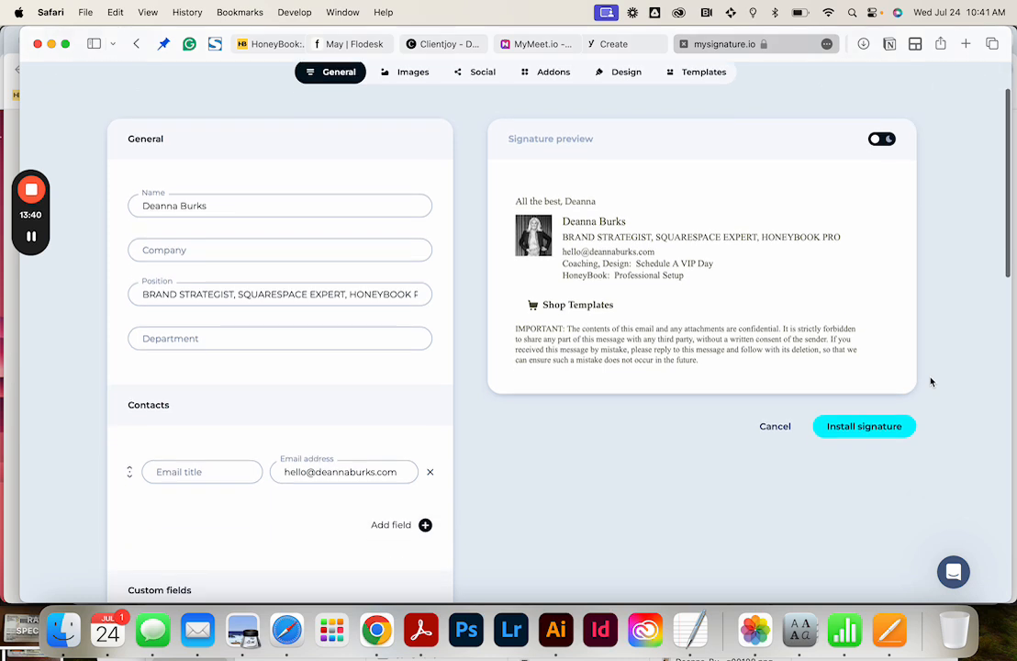
pyautogui.scroll(-2, 931, 382)
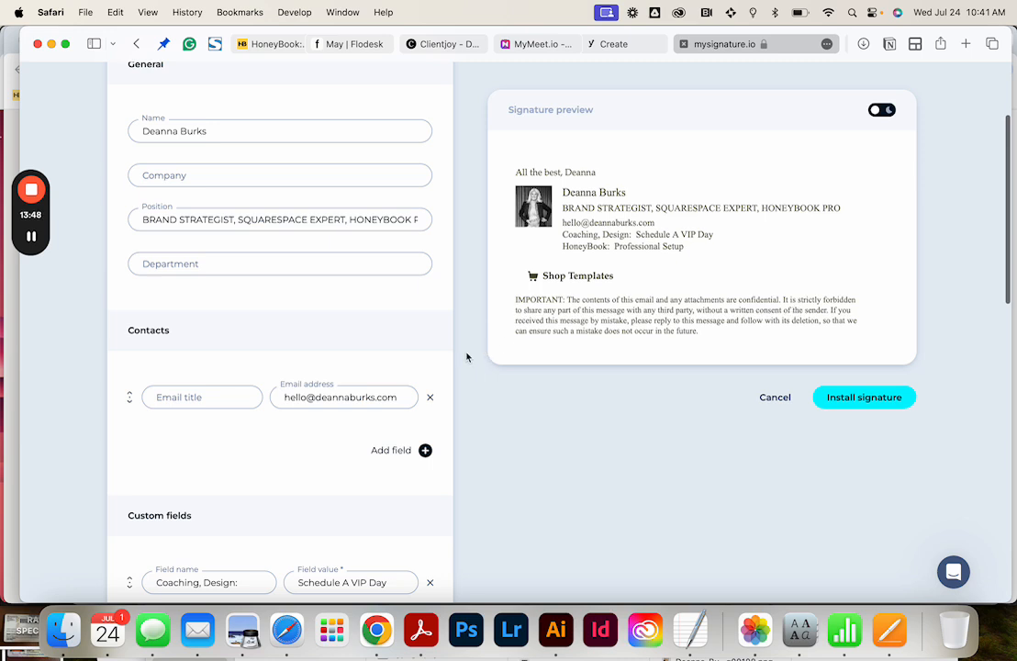
pyautogui.scroll(-5, 349, 404)
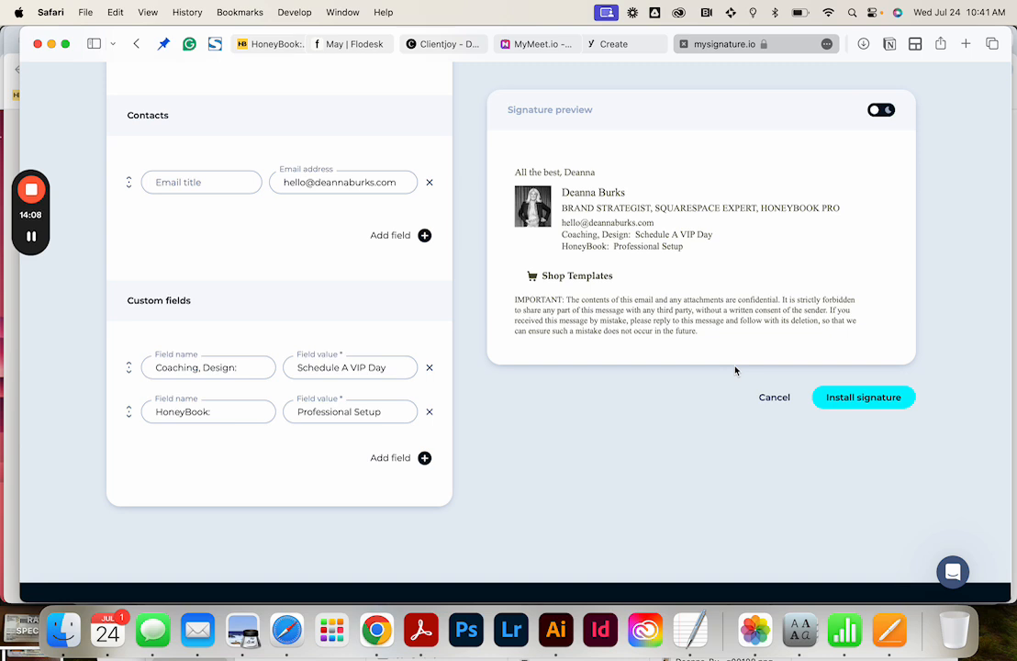
pyautogui.scroll(-1, 735, 370)
pyautogui.scroll(-2, 736, 370)
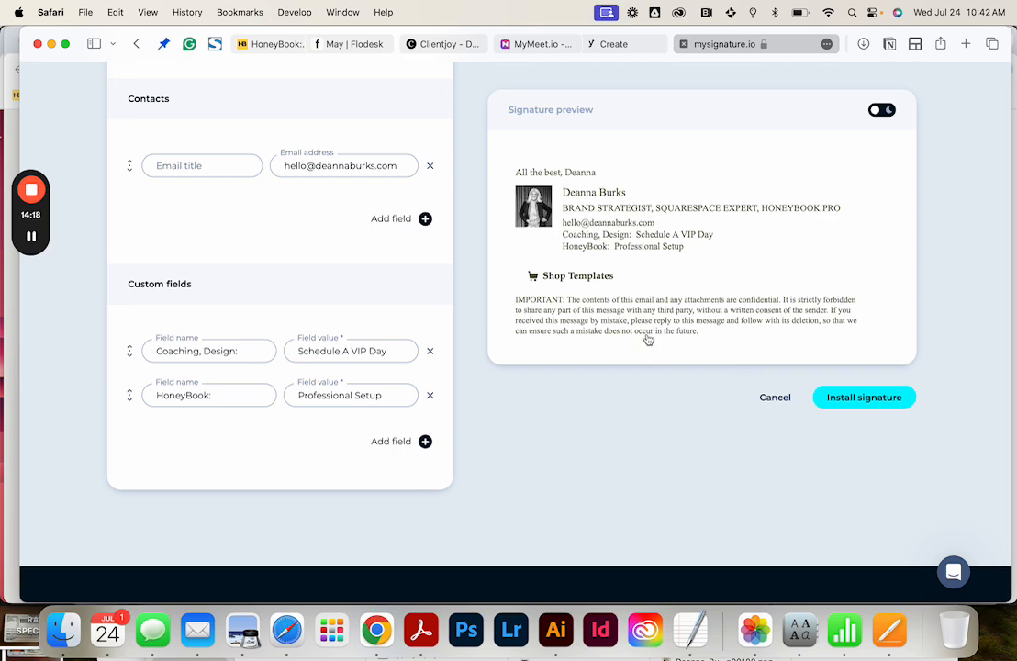
pyautogui.scroll(5, 673, 424)
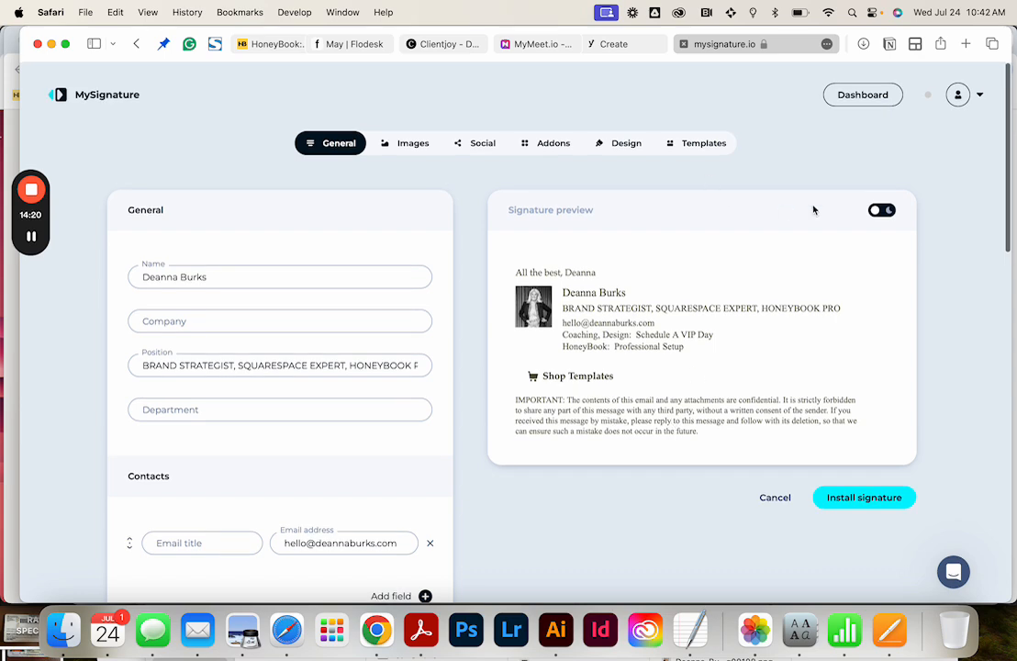
# Step: Switch to Flodesk and look through the HoneyBook Pro Farewell Sale email from its video block to the footer and back
pyautogui.click(353, 44)
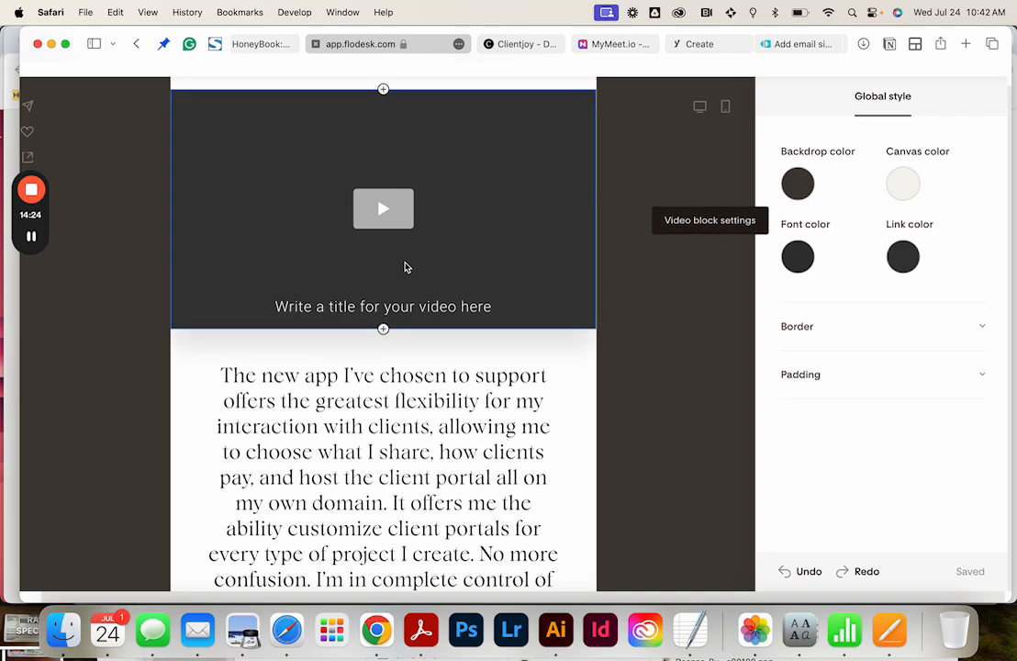
pyautogui.scroll(-10, 407, 266)
pyautogui.scroll(-5, 407, 267)
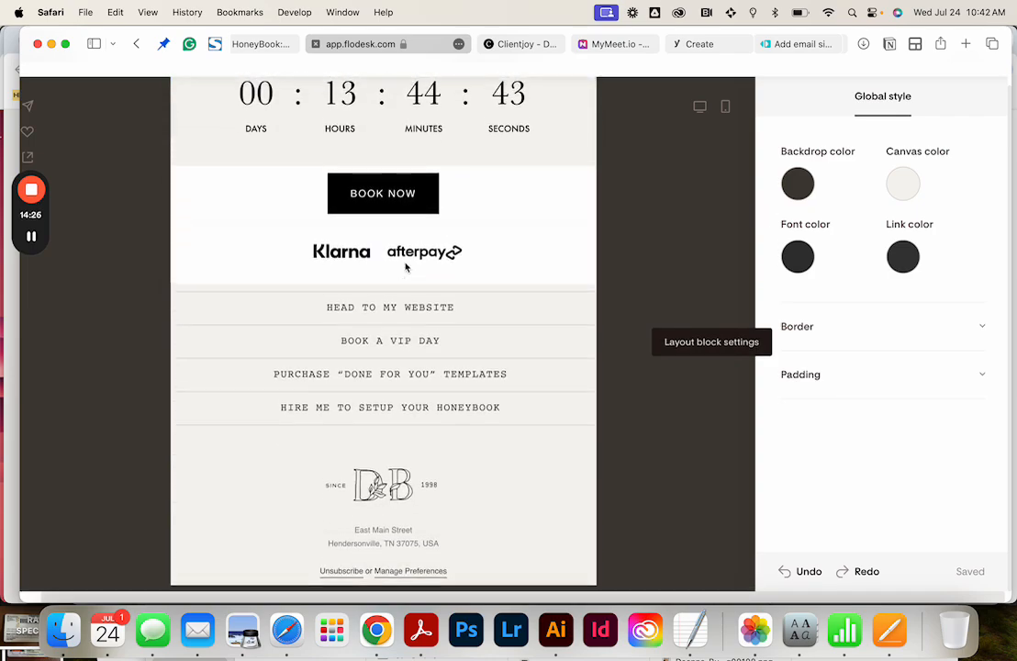
pyautogui.scroll(15, 407, 266)
pyautogui.scroll(3, 407, 267)
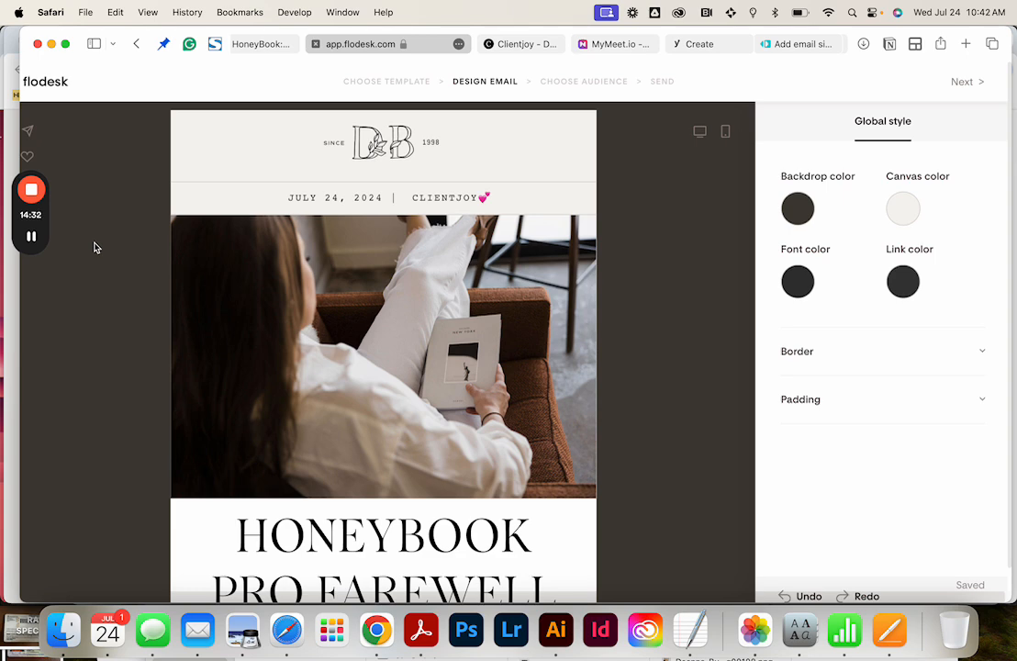
pyautogui.scroll(-2, 96, 247)
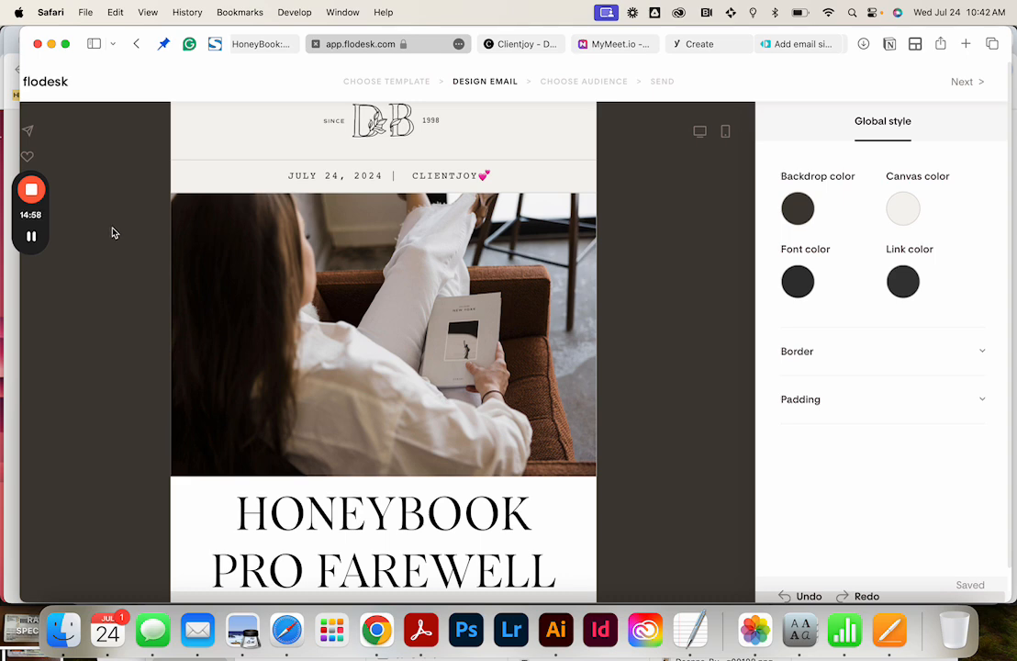
pyautogui.moveTo(390, 324)
pyautogui.scroll(-5, 389, 321)
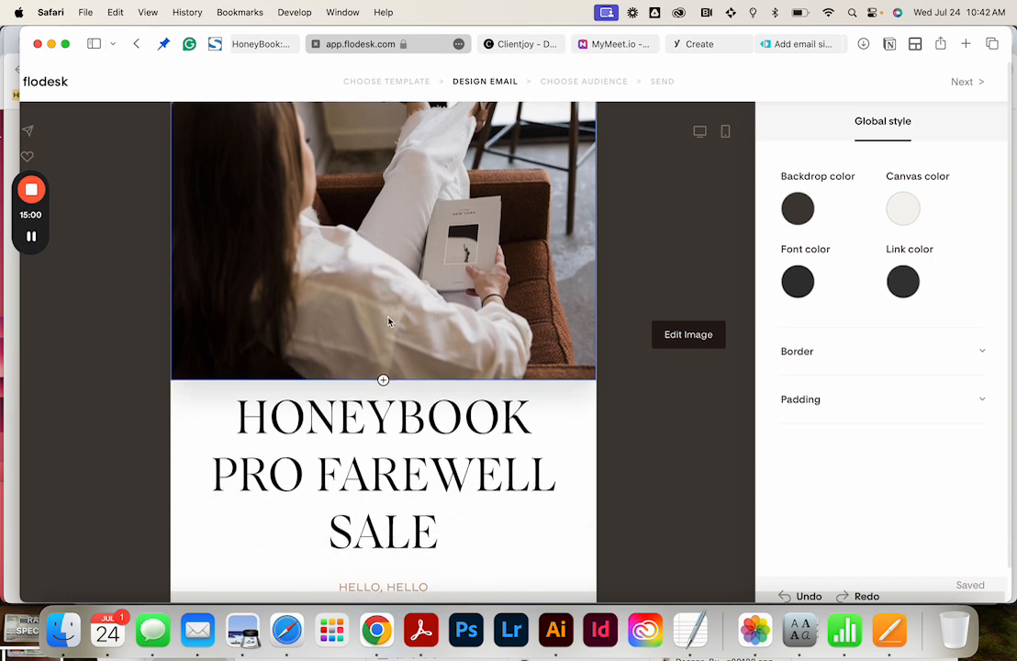
pyautogui.scroll(3, 389, 321)
pyautogui.scroll(2, 389, 321)
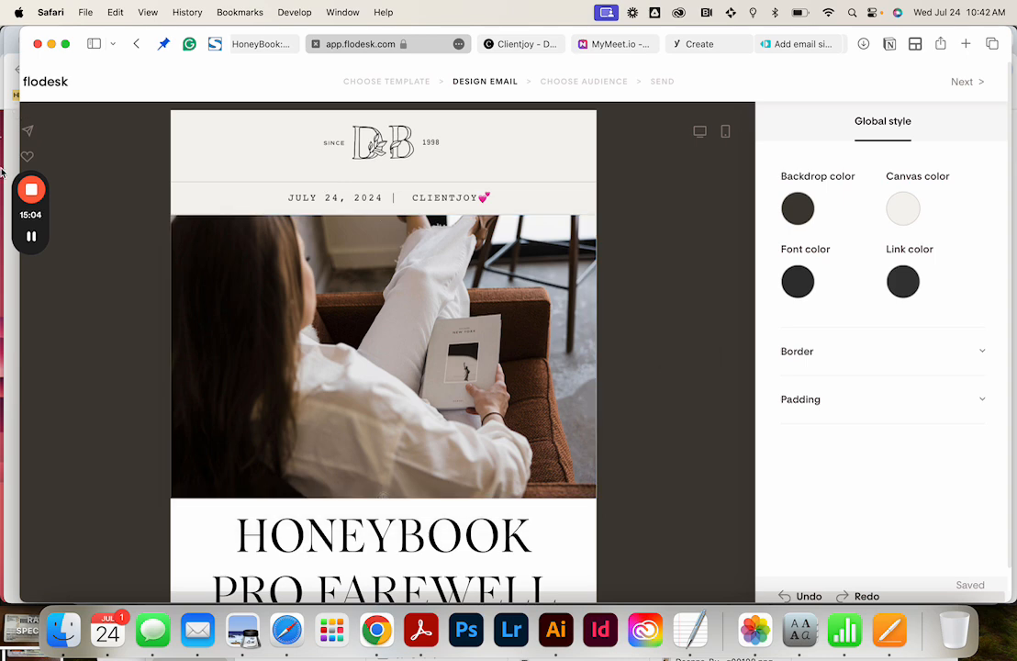
pyautogui.moveTo(31, 188)
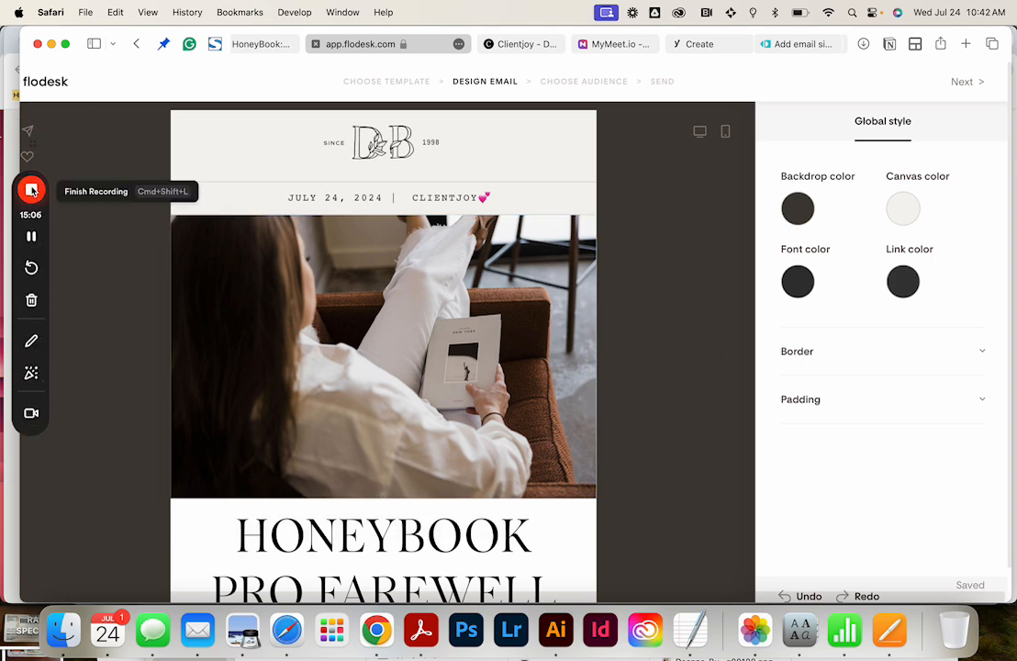